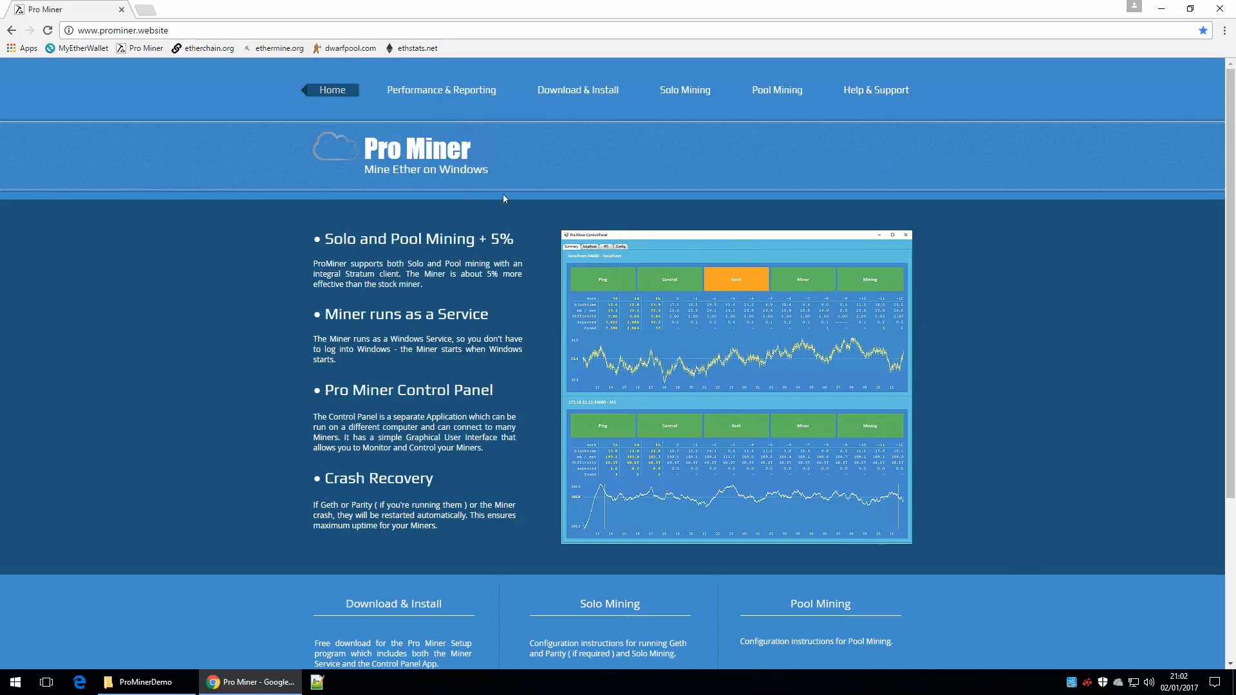
Step: Examine the site's Home, Performance & Reporting, Download & Install, Solo Mining, Pool Mining and Help & Support pages
left_click(204, 30)
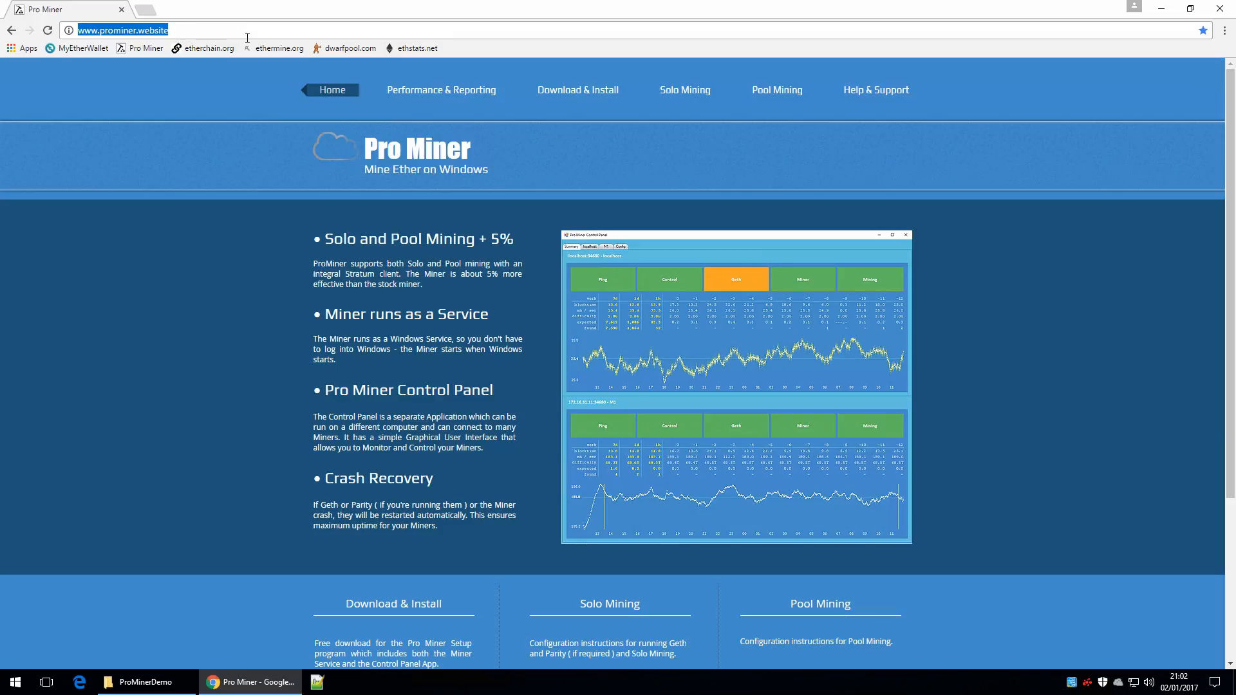
left_click(628, 153)
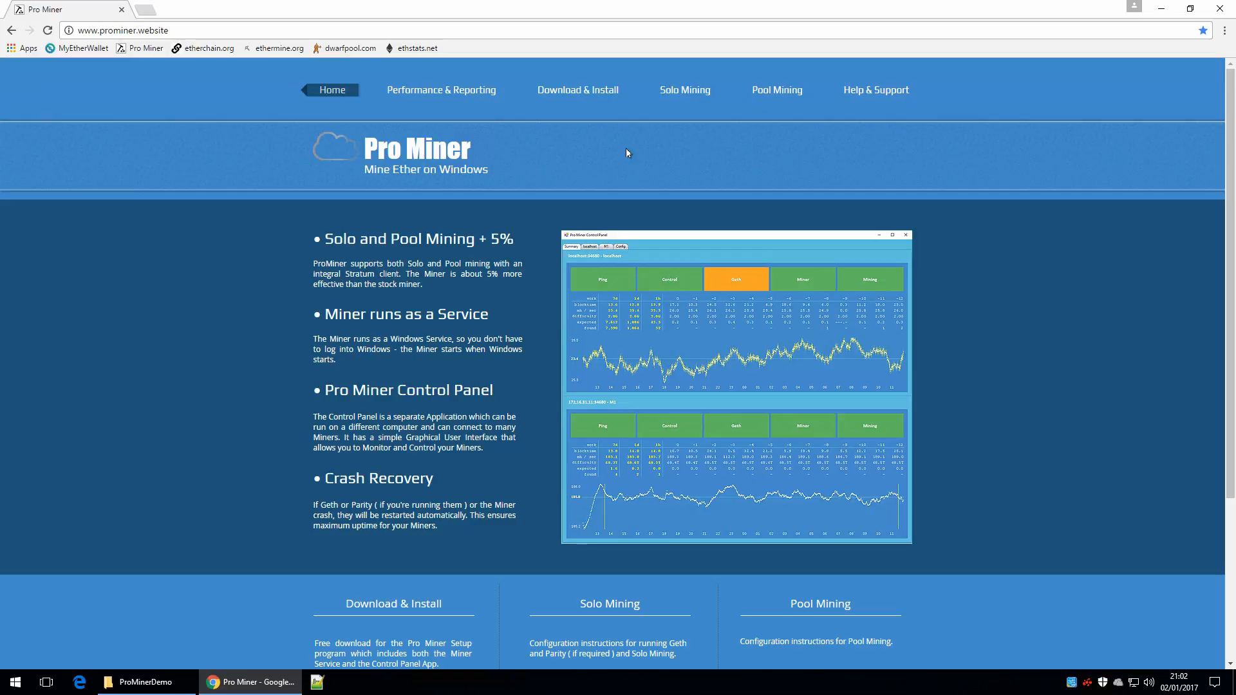
left_click(443, 90)
mouse_move(1230, 162)
left_mouse_down()
mouse_move(1230, 513)
mouse_move(1231, 158)
left_mouse_up()
left_click(584, 97)
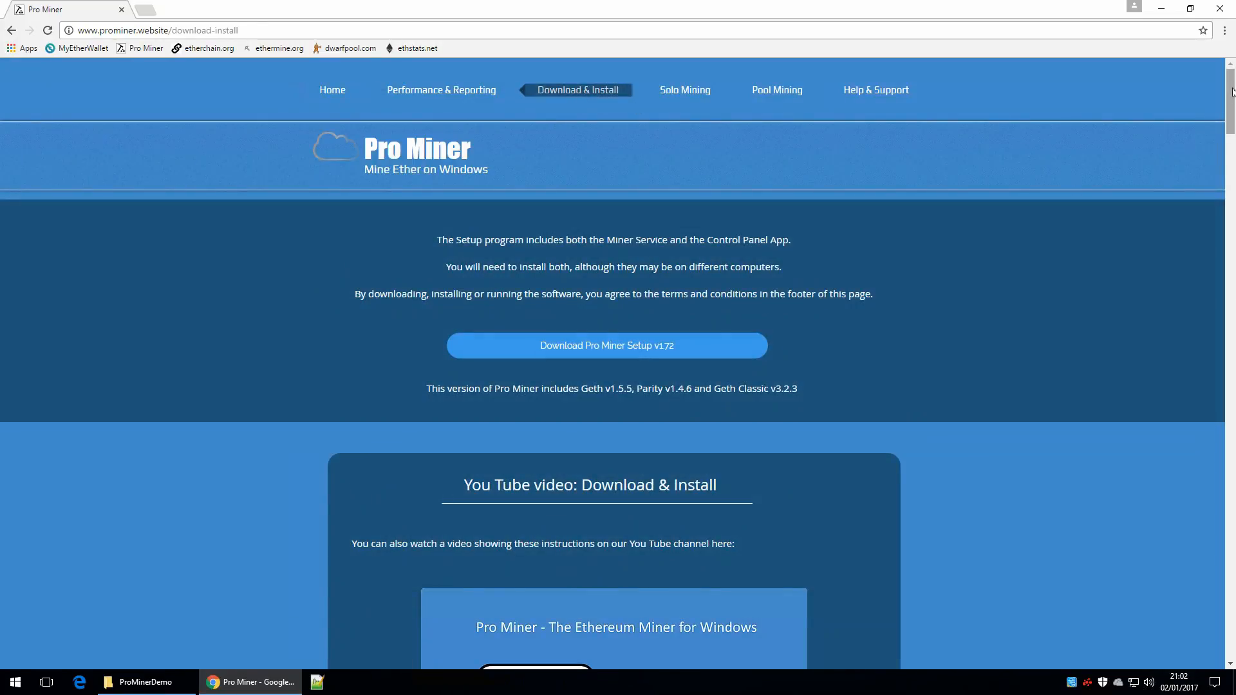
left_click_drag(1232, 92, 1226, 56)
left_click(684, 93)
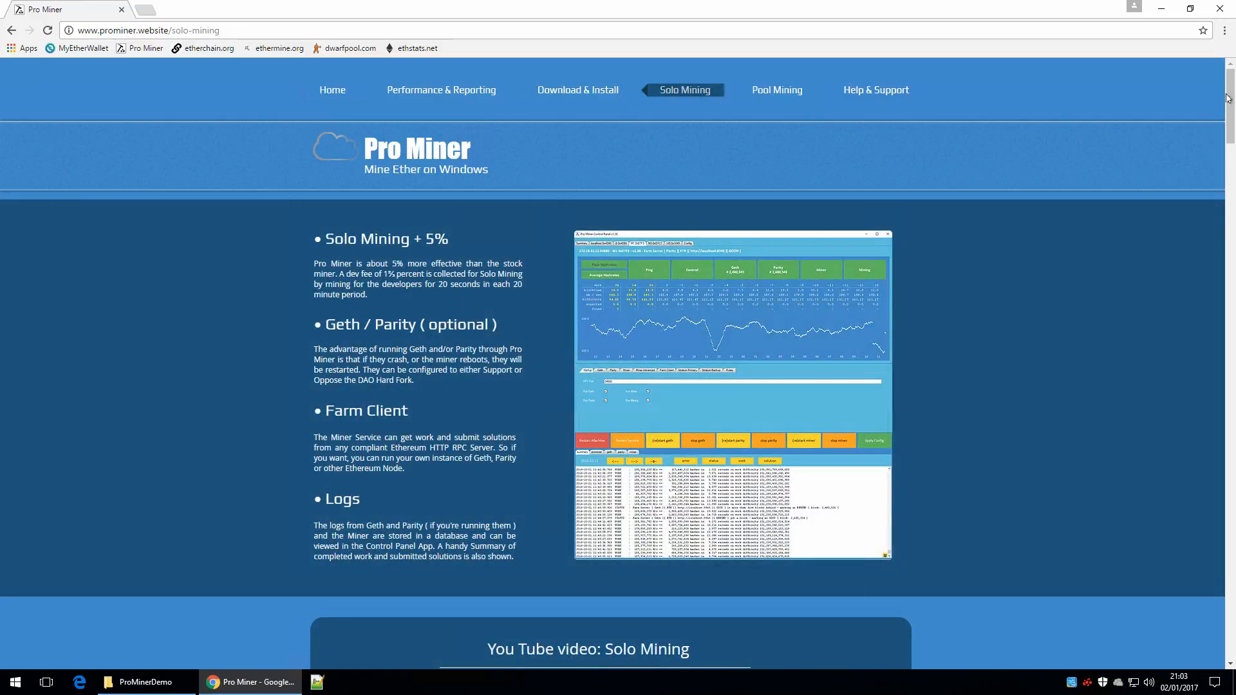
mouse_move(1233, 98)
left_mouse_down()
mouse_move(1204, 242)
mouse_move(1191, 601)
mouse_move(1224, 84)
left_mouse_up()
left_click(777, 91)
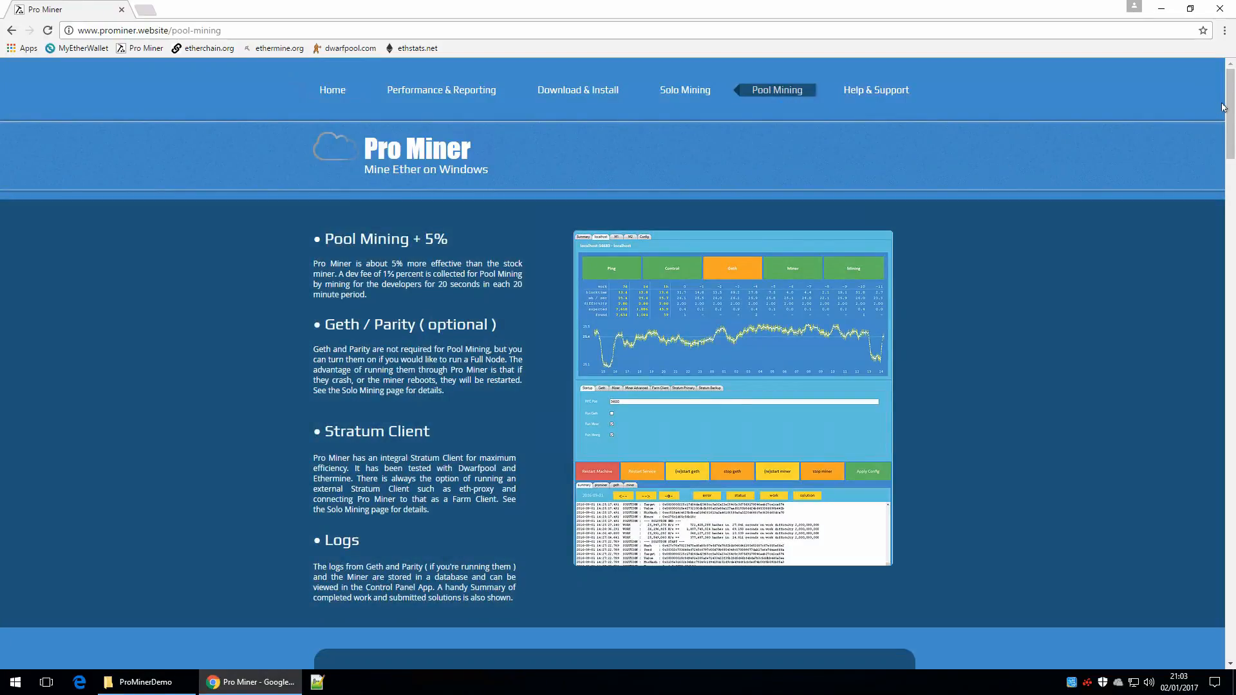
left_click_drag(1224, 108, 1108, 87)
left_click(879, 93)
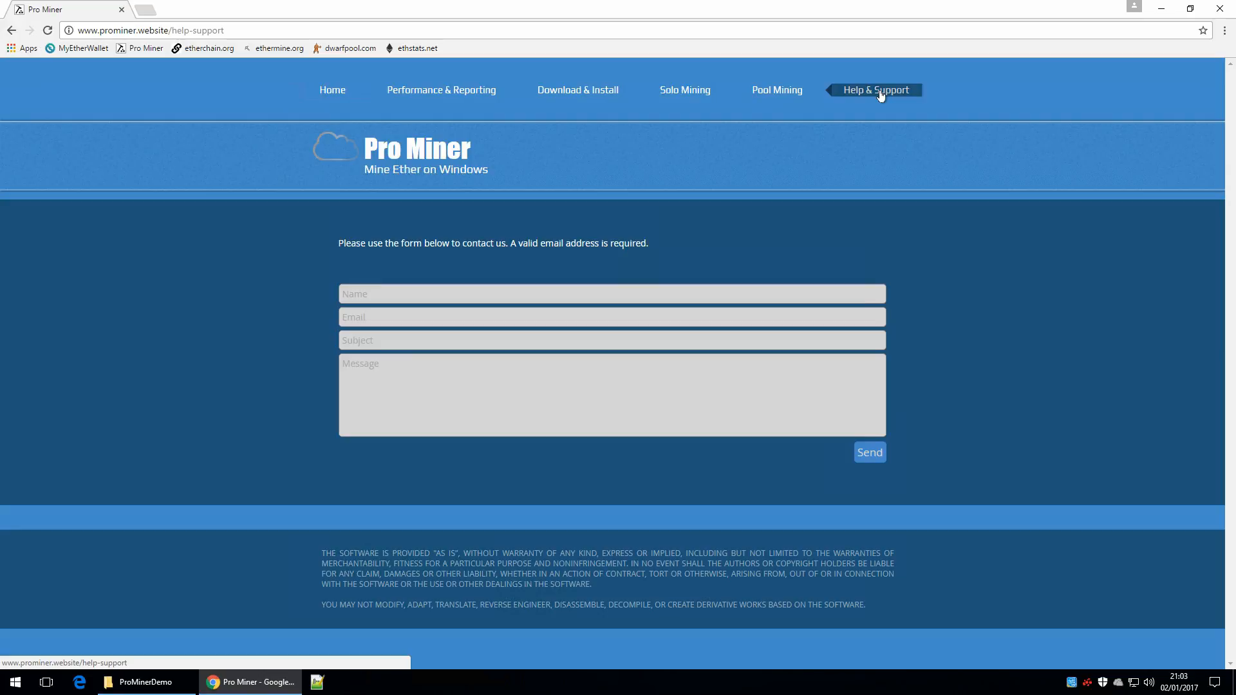
Step: Download Pro Miner Setup v1.72 from the Download & Install page and show the downloaded file in its folder
left_click(579, 94)
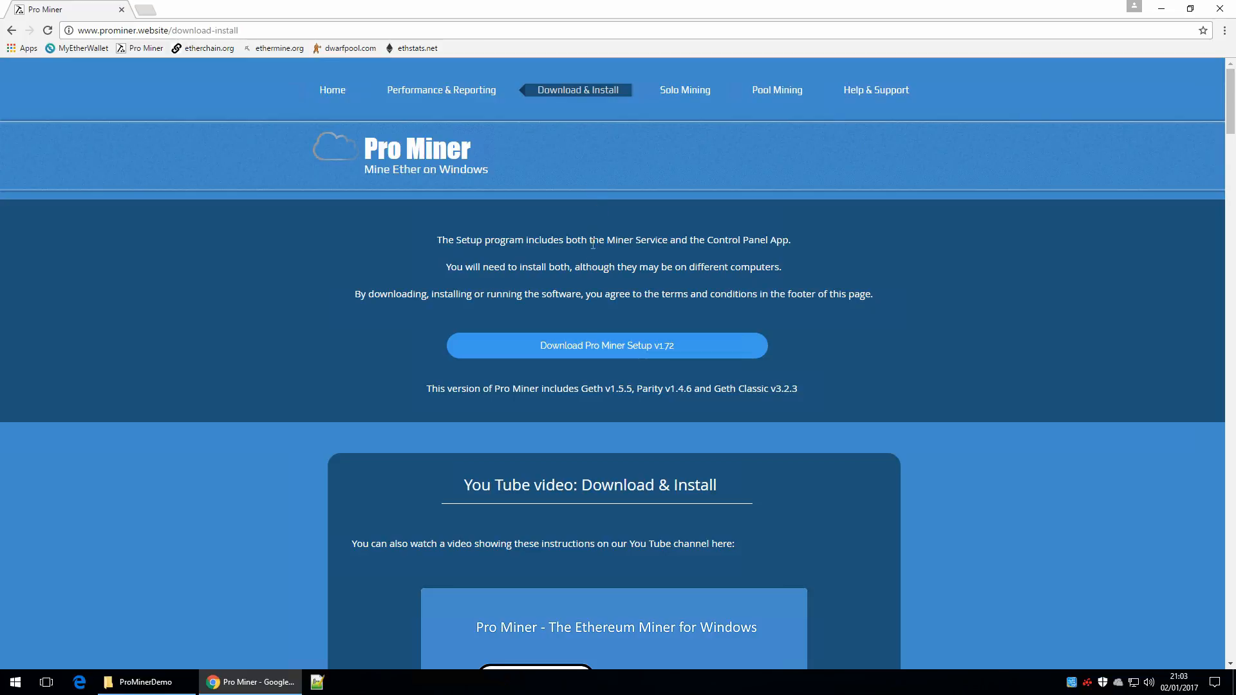
left_click(585, 348)
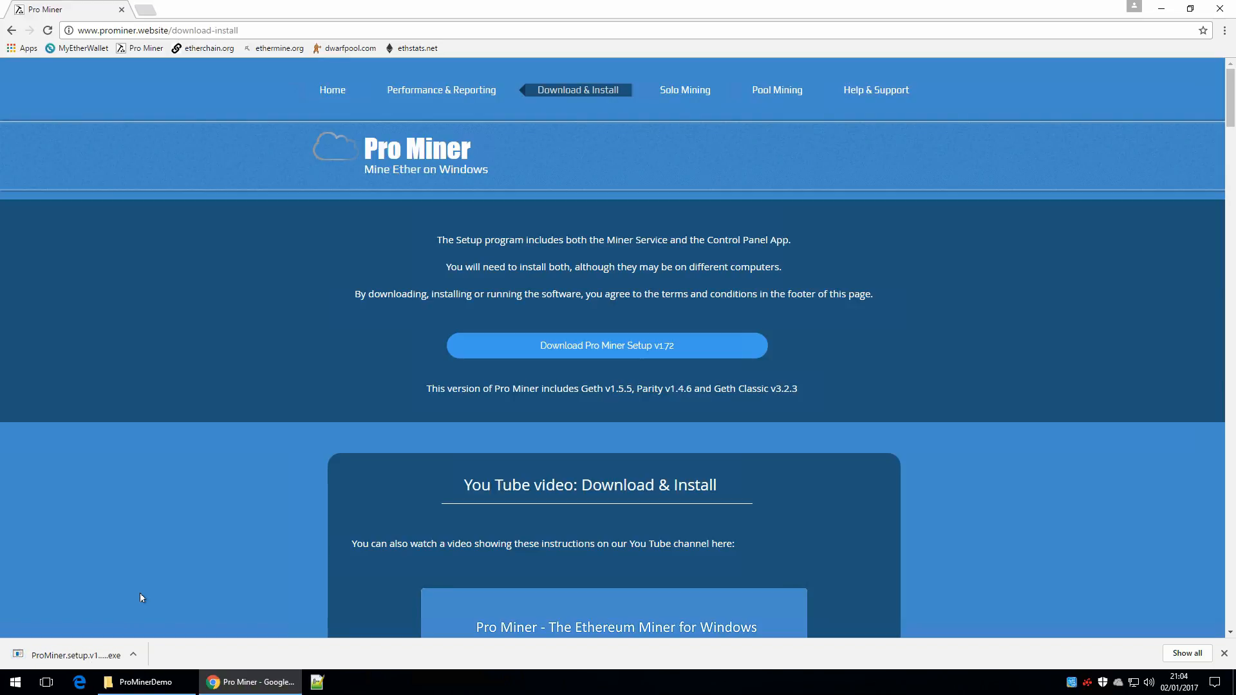
left_click(134, 655)
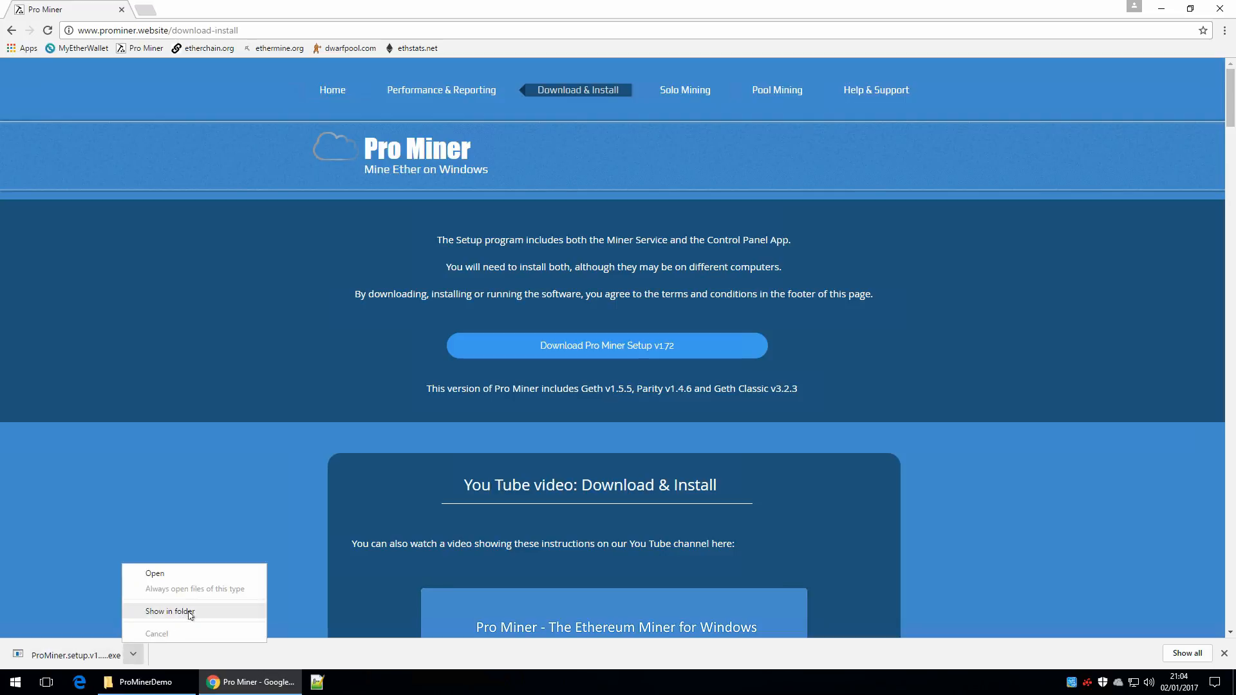
left_click(187, 612)
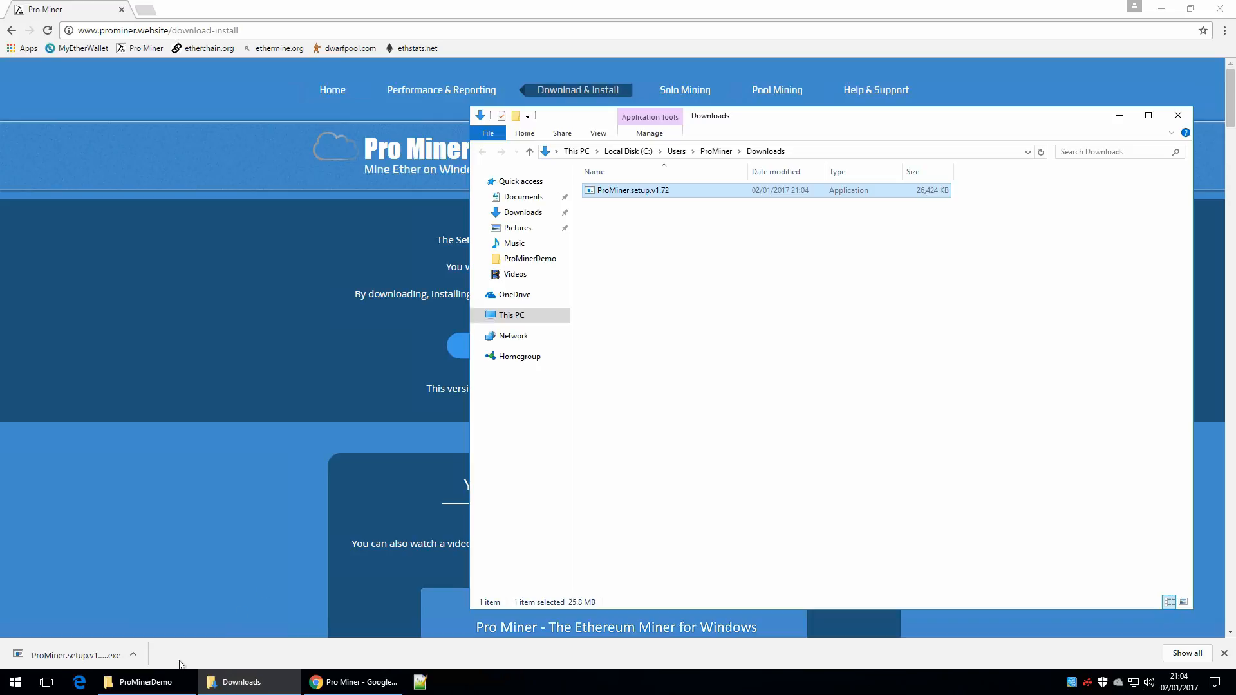
Step: Move ProMiner.setup.v1.72 from Downloads to C:\mining\ProMinerDemo and close the Downloads window
left_click(157, 682)
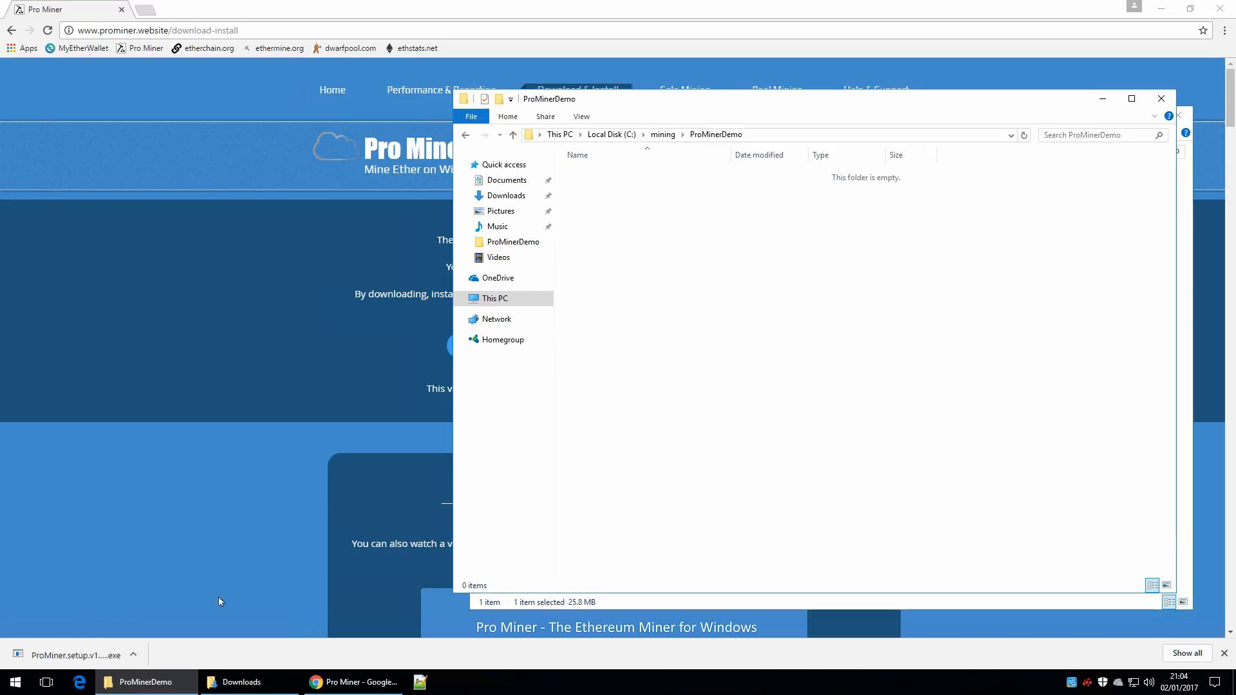
left_click_drag(809, 101, 429, 126)
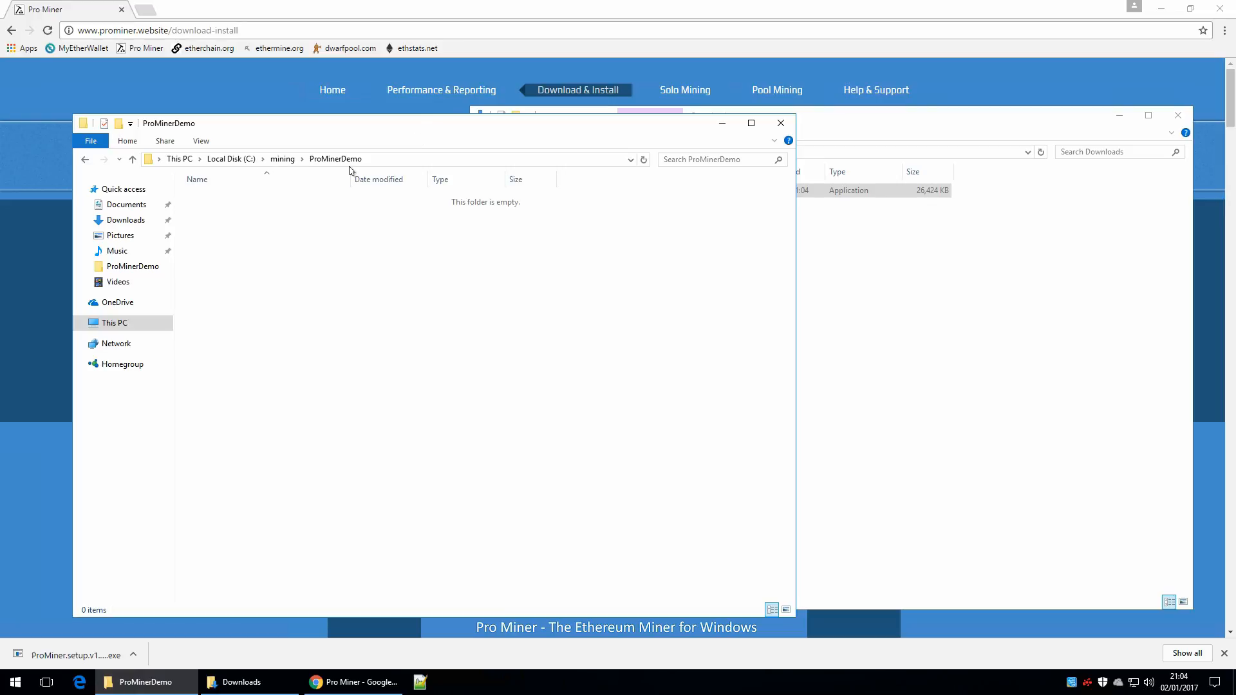
left_click(842, 246)
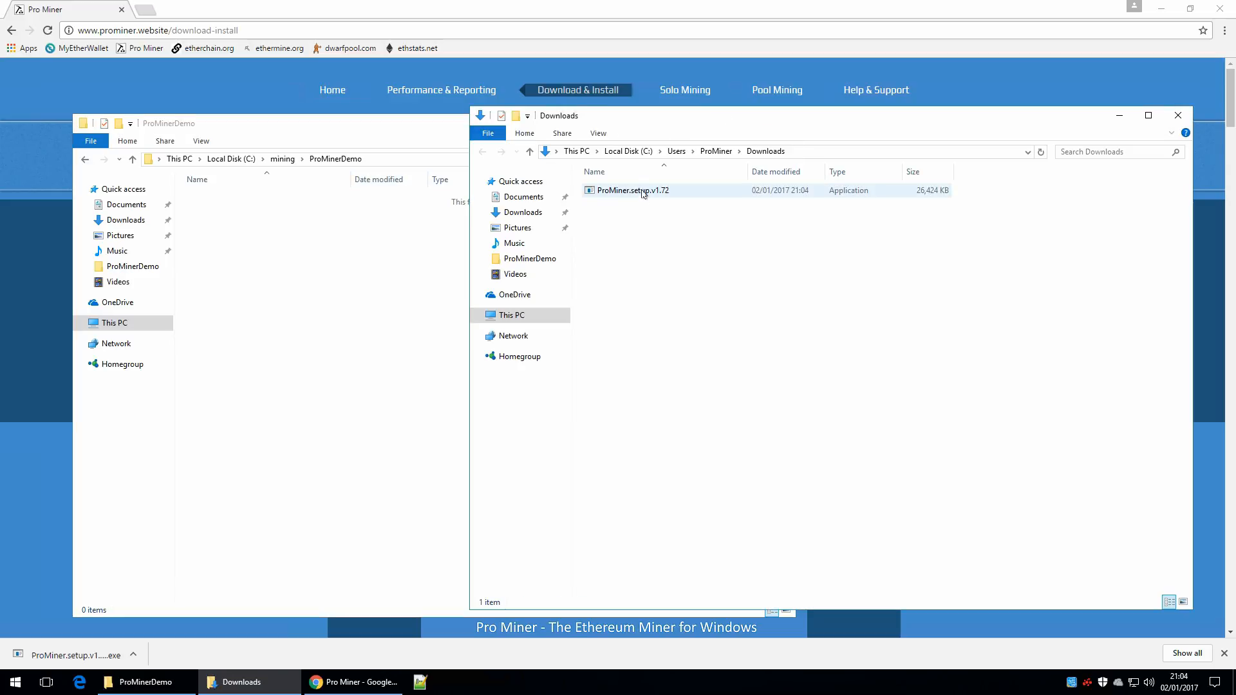
left_click(644, 193)
right_click(644, 192)
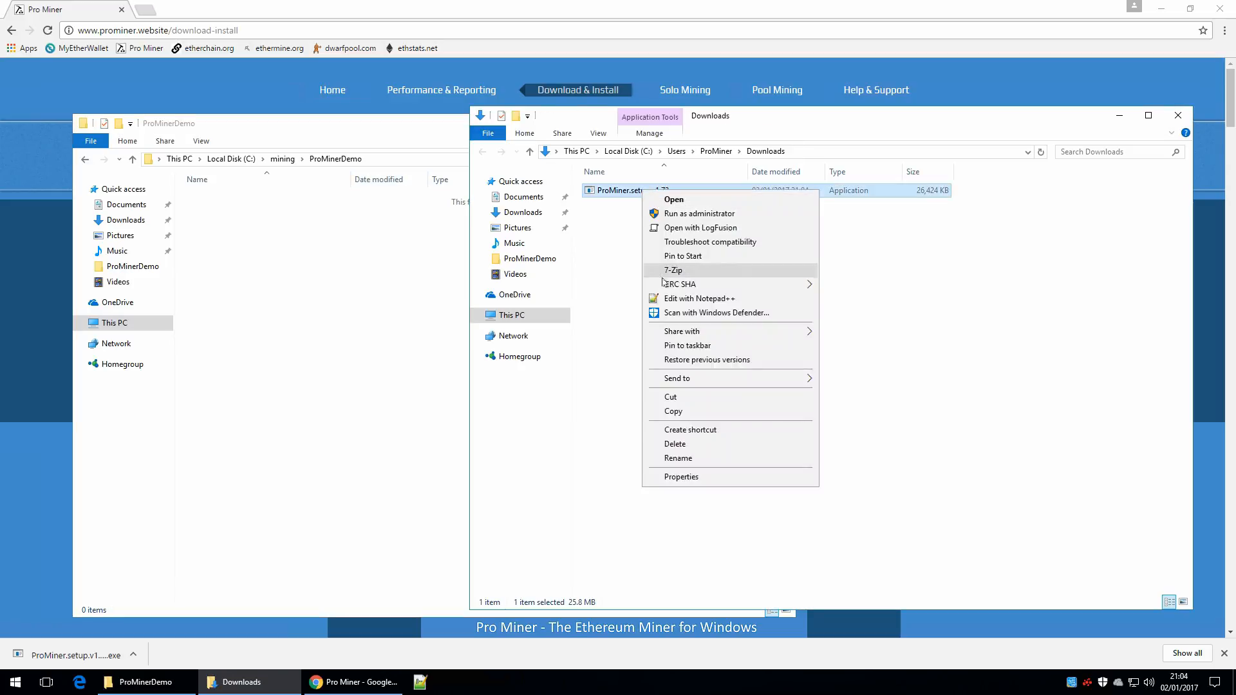
left_click(682, 395)
left_click(331, 278)
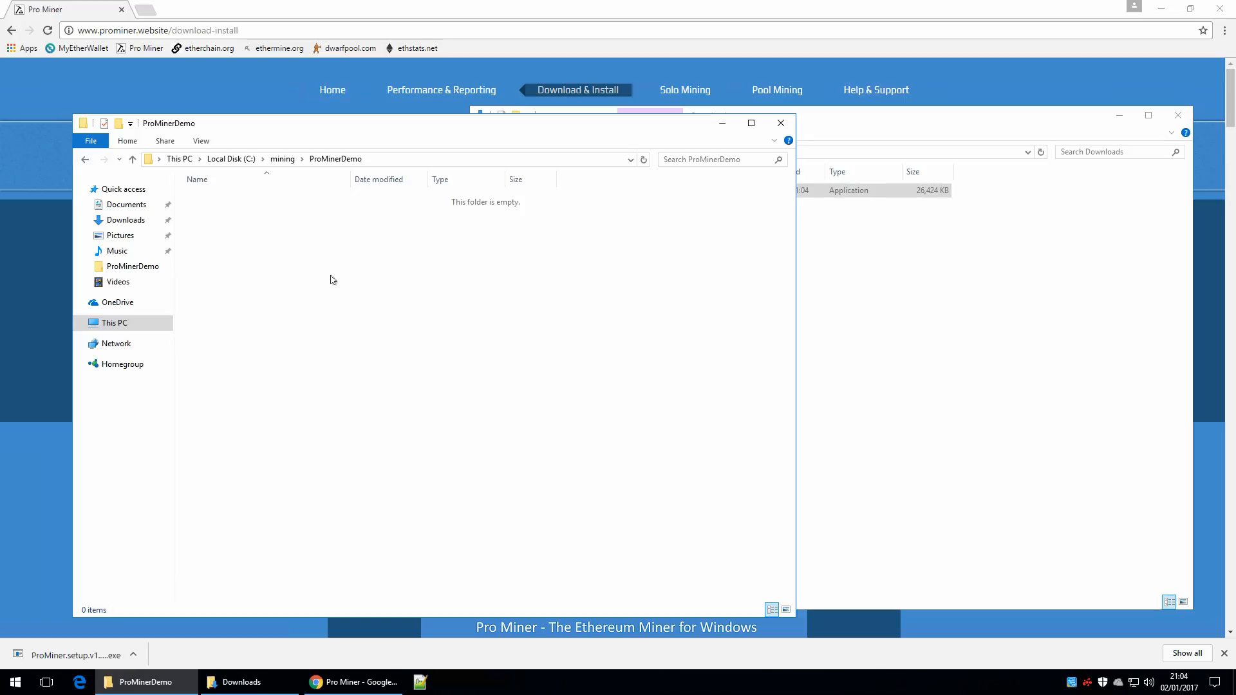
right_click(331, 276)
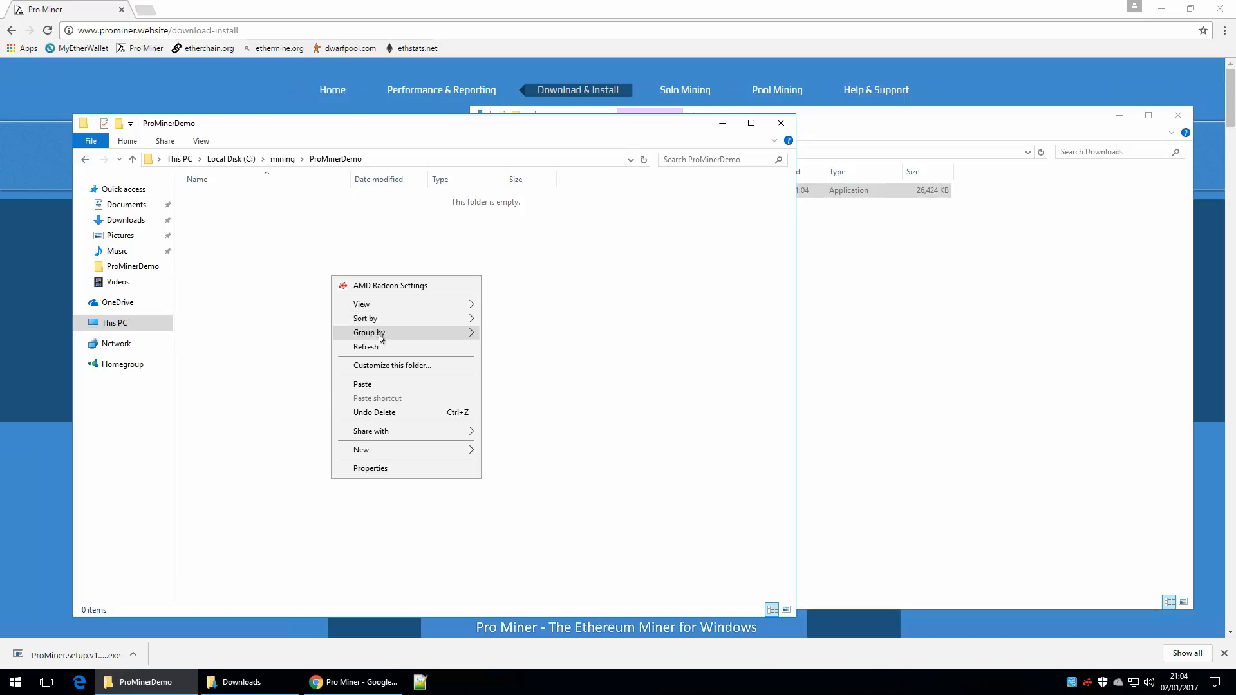
left_click(389, 383)
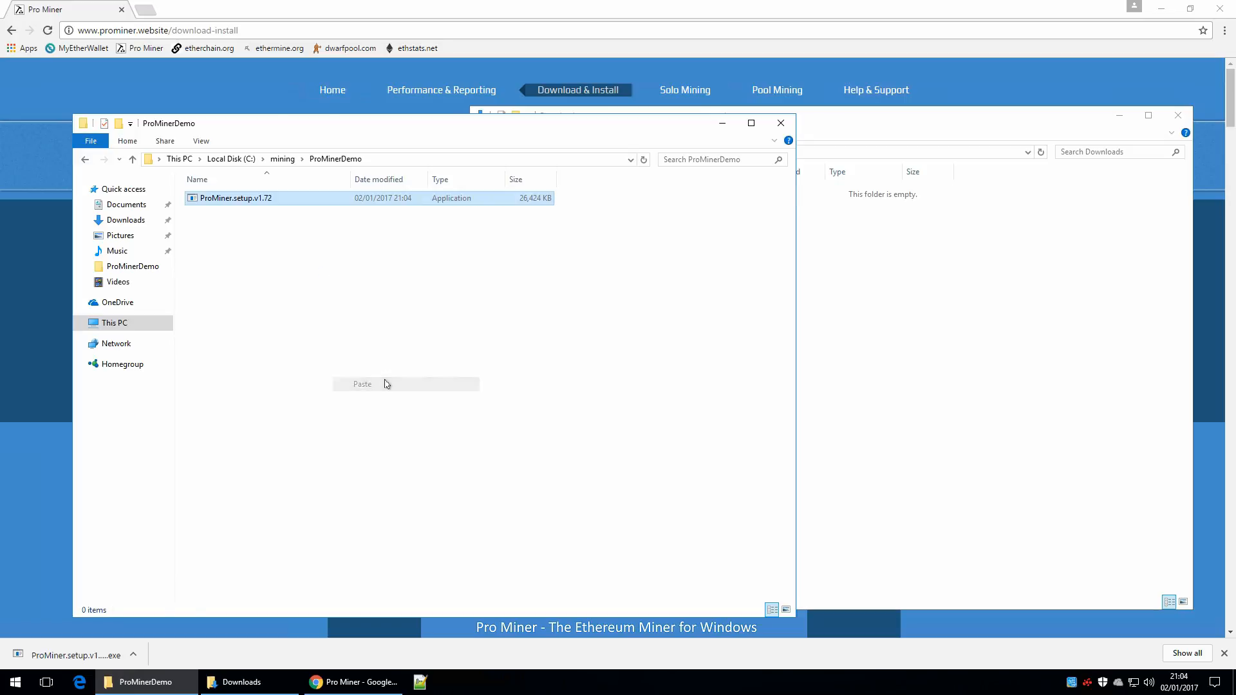
left_click(1178, 116)
left_click_drag(470, 124, 639, 92)
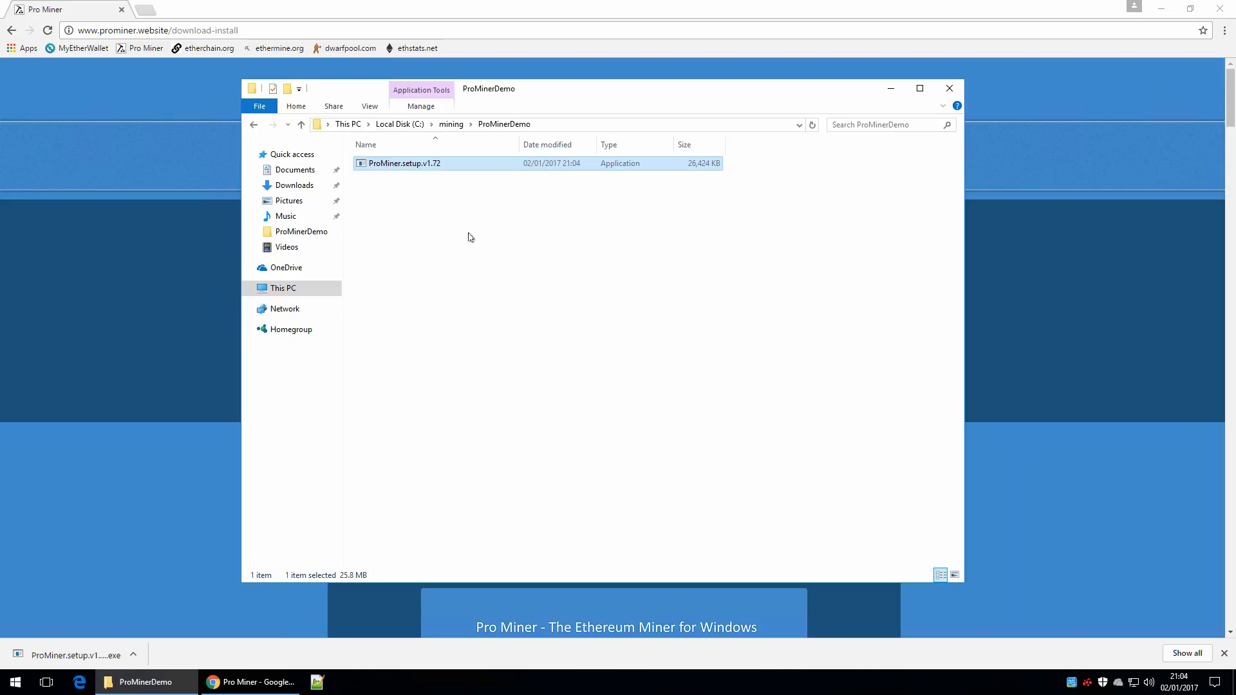
Step: Unblock ProMiner.setup.v1.72 in its file properties
right_click(408, 167)
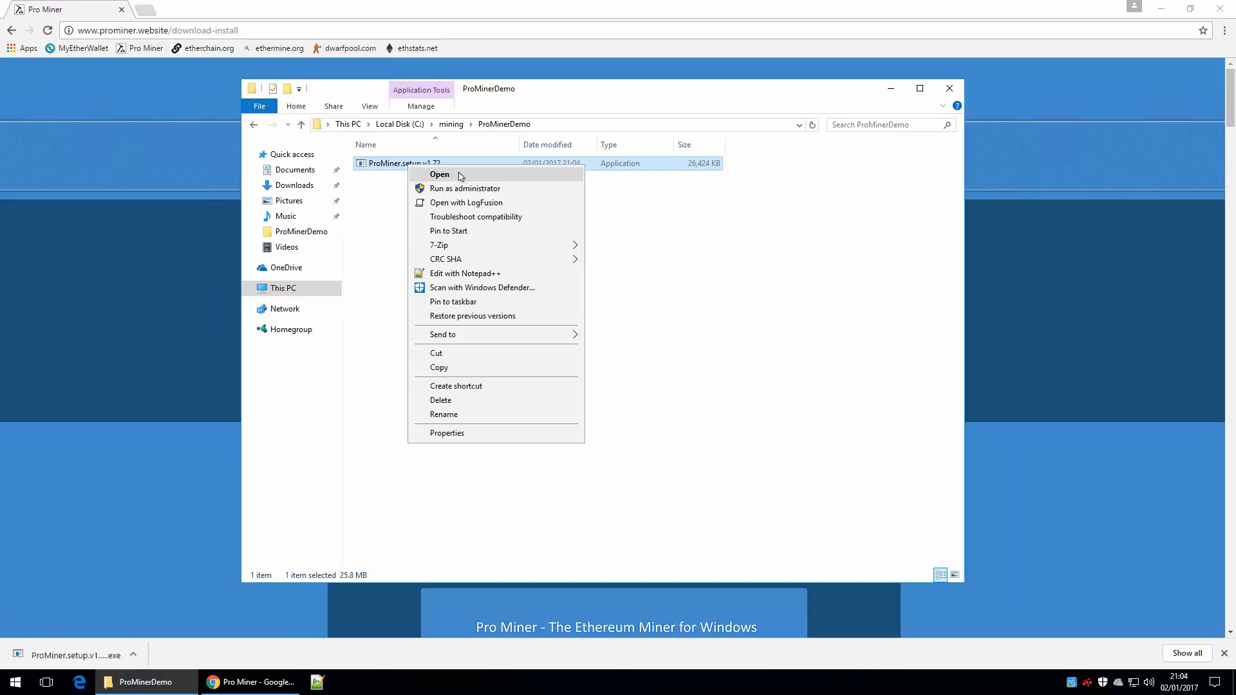
left_click(469, 433)
left_click(588, 431)
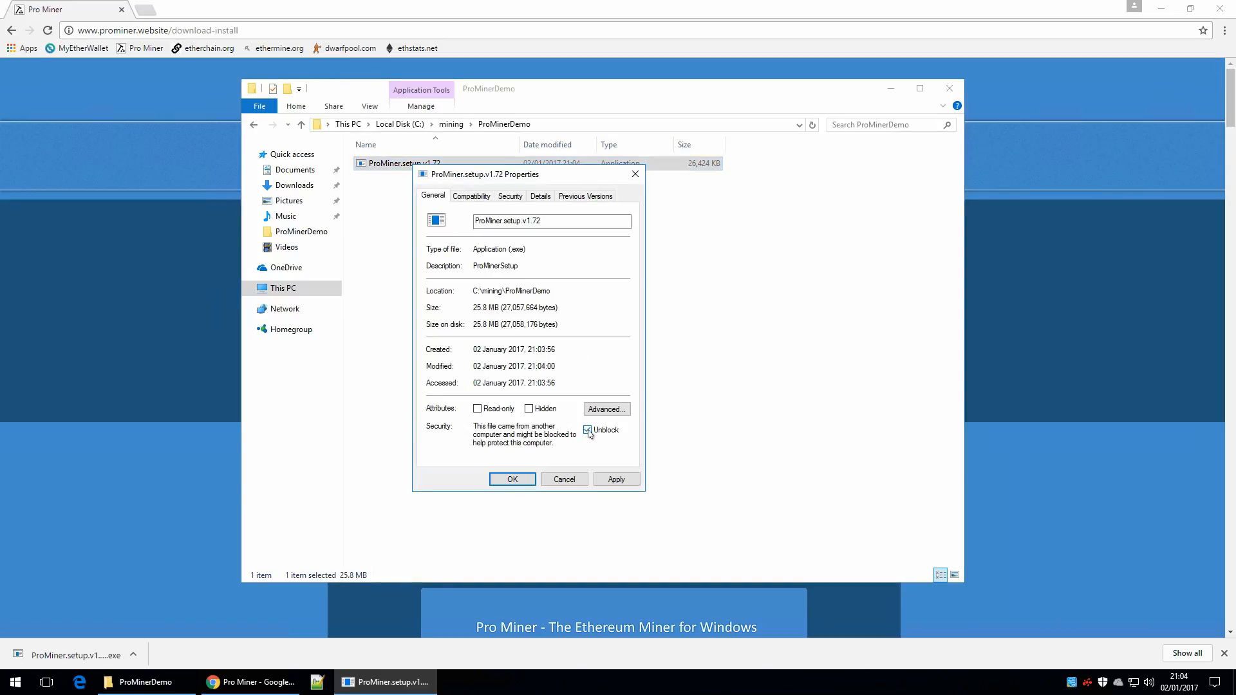
left_click(512, 480)
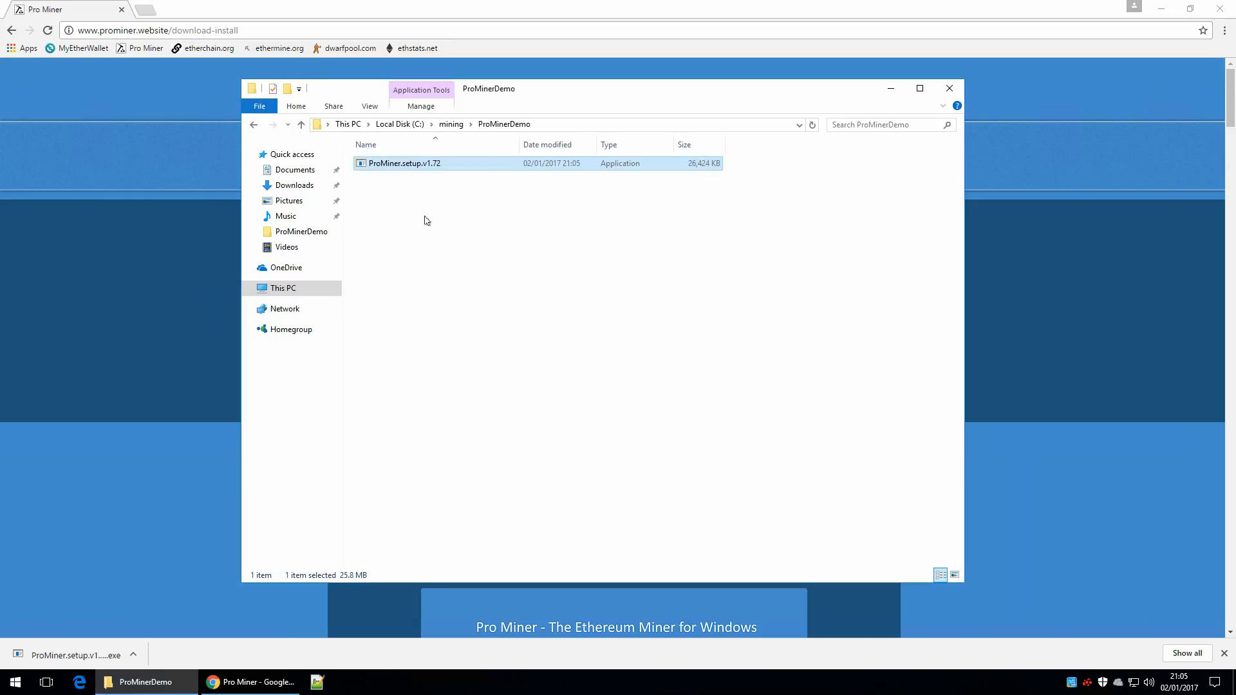
Step: Run ProMiner.setup.v1.72, set the folder to C:\mining\ProMinerDemo, then copy and run the Pro Miner installer with administrator approval
double_click(410, 165)
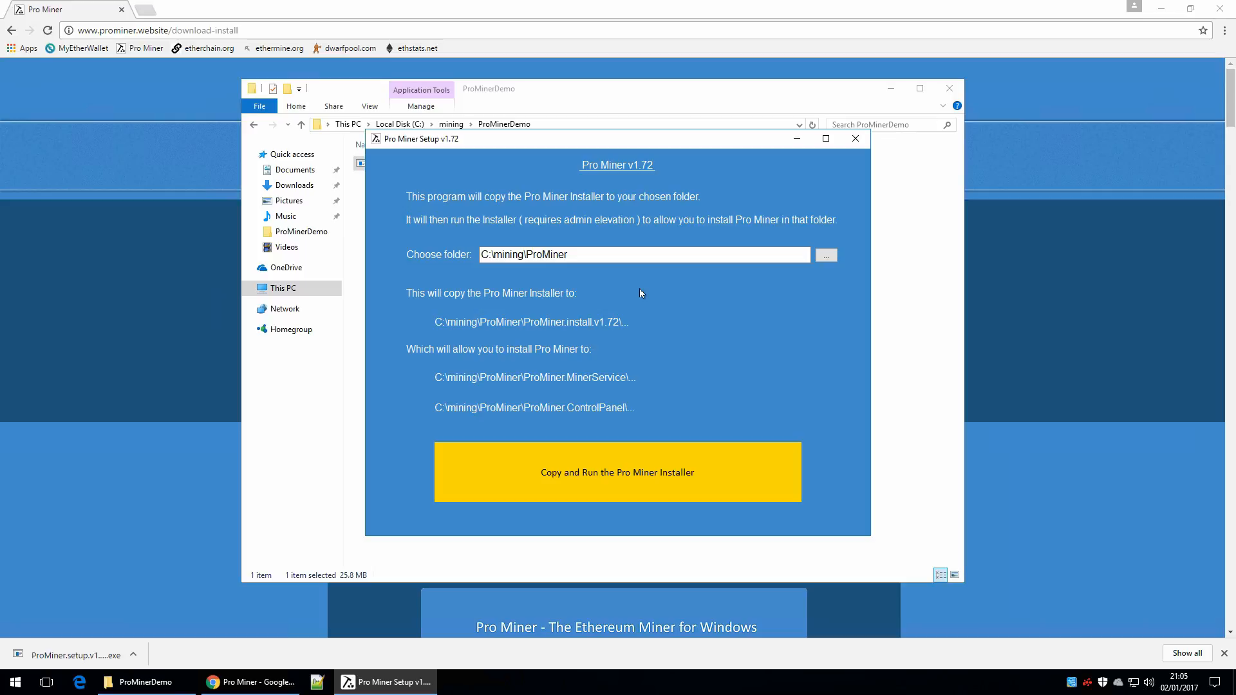
left_click(610, 254)
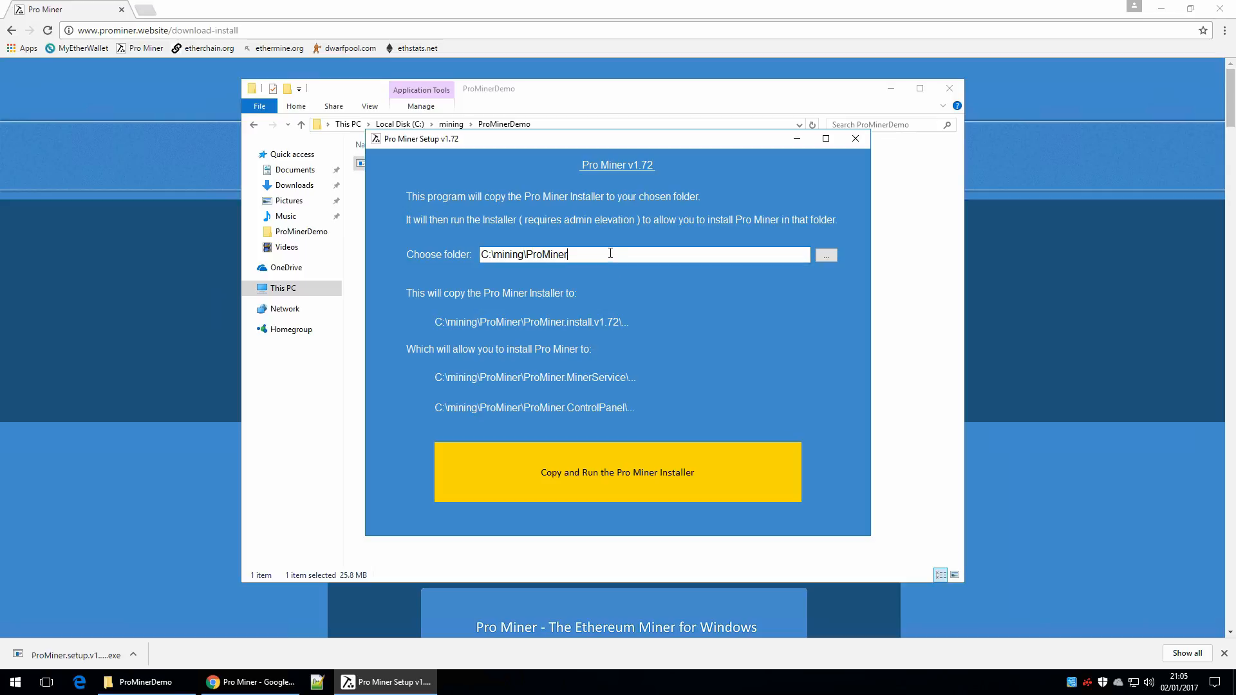
type("Demo")
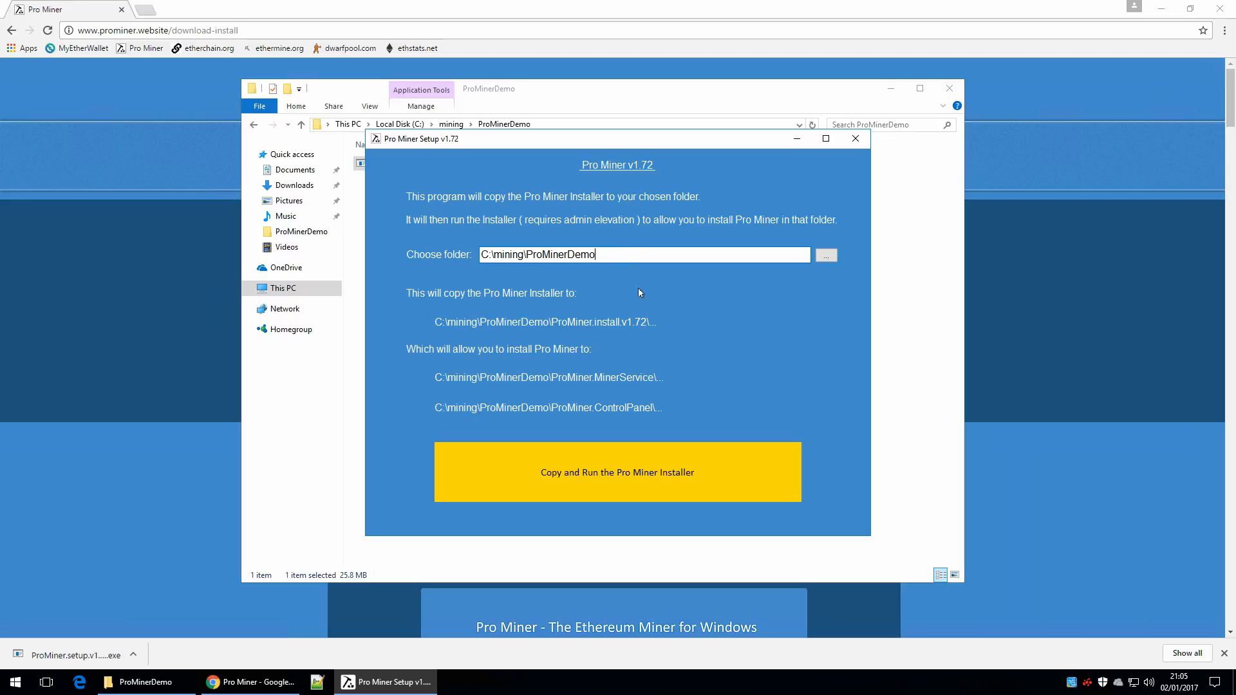
left_click(655, 476)
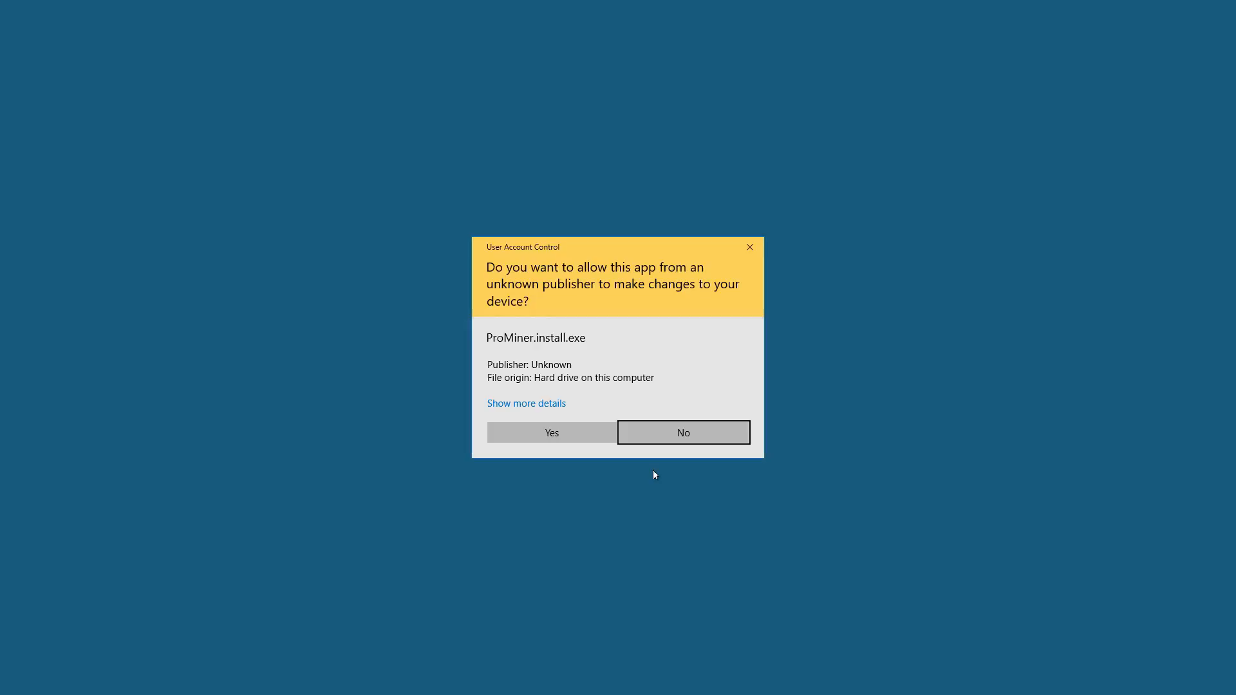
left_click(576, 436)
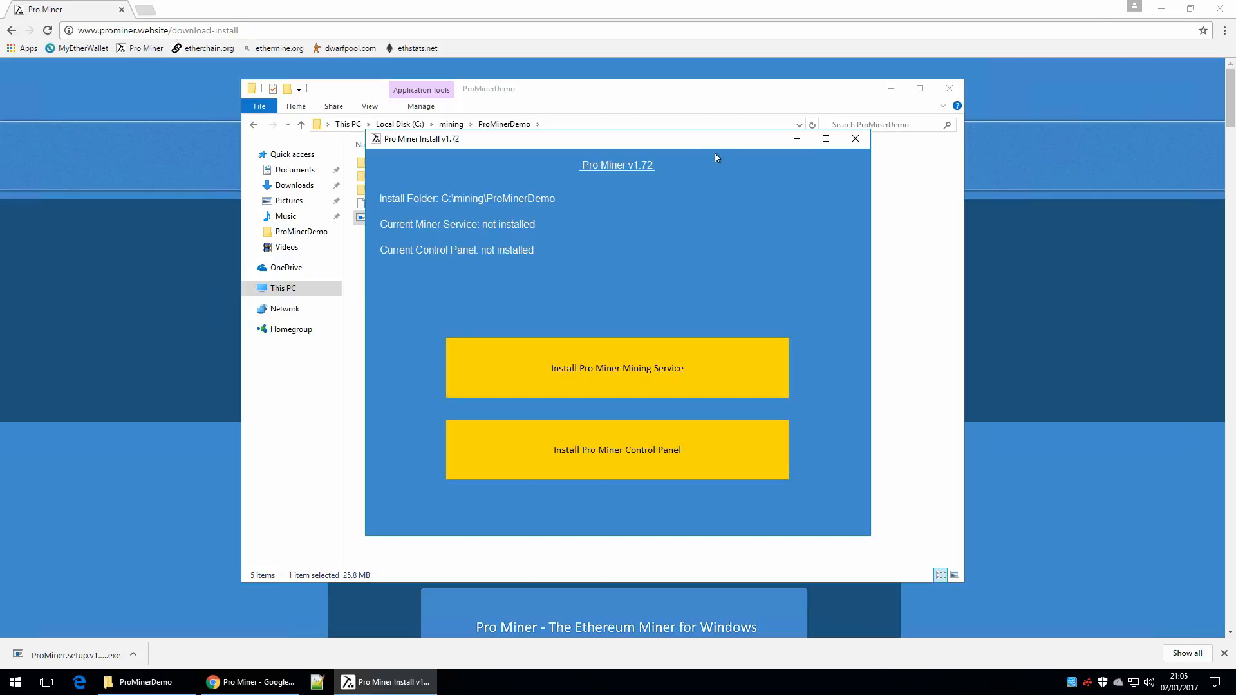
Step: Examine the folders and files the setup copied into ProMinerDemo, then return to the Pro Miner Install window
left_click_drag(712, 147, 929, 166)
left_click(482, 263)
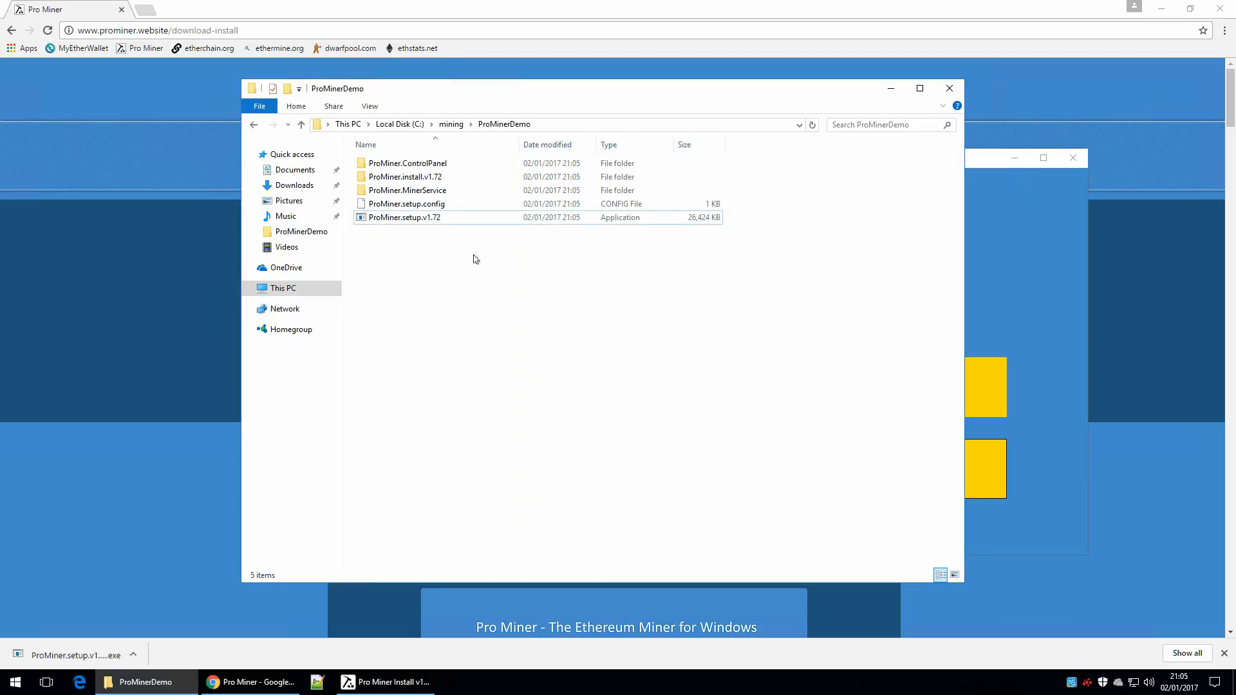
left_click(400, 180)
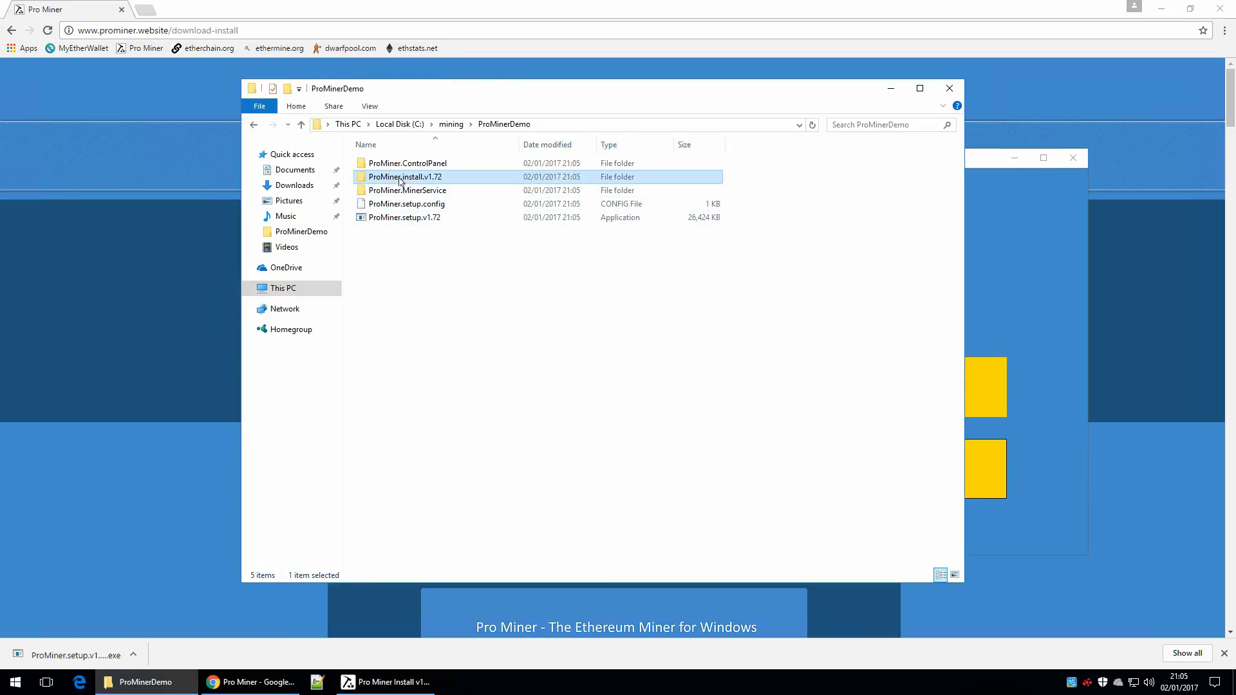
left_click(1017, 219)
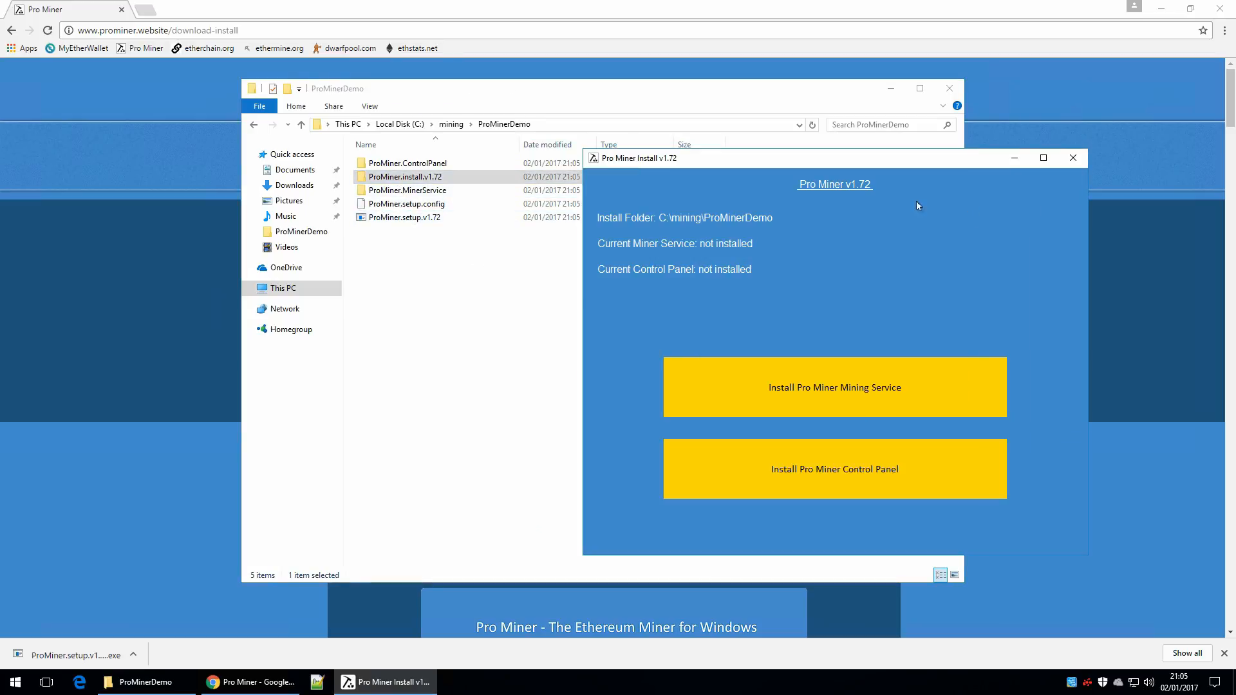
left_click_drag(889, 162, 710, 152)
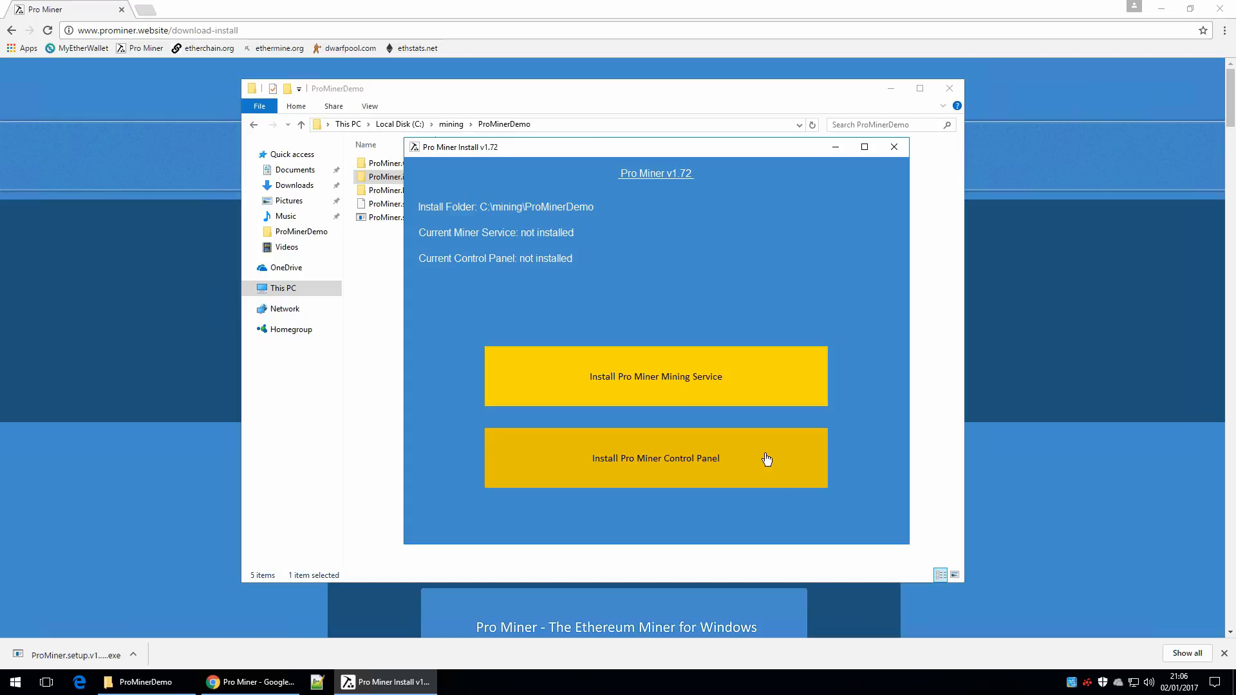
Step: Open the Pro Miner Mining Service installation settings and set the Windows Service Name to Pro Miner Demo
left_click(750, 381)
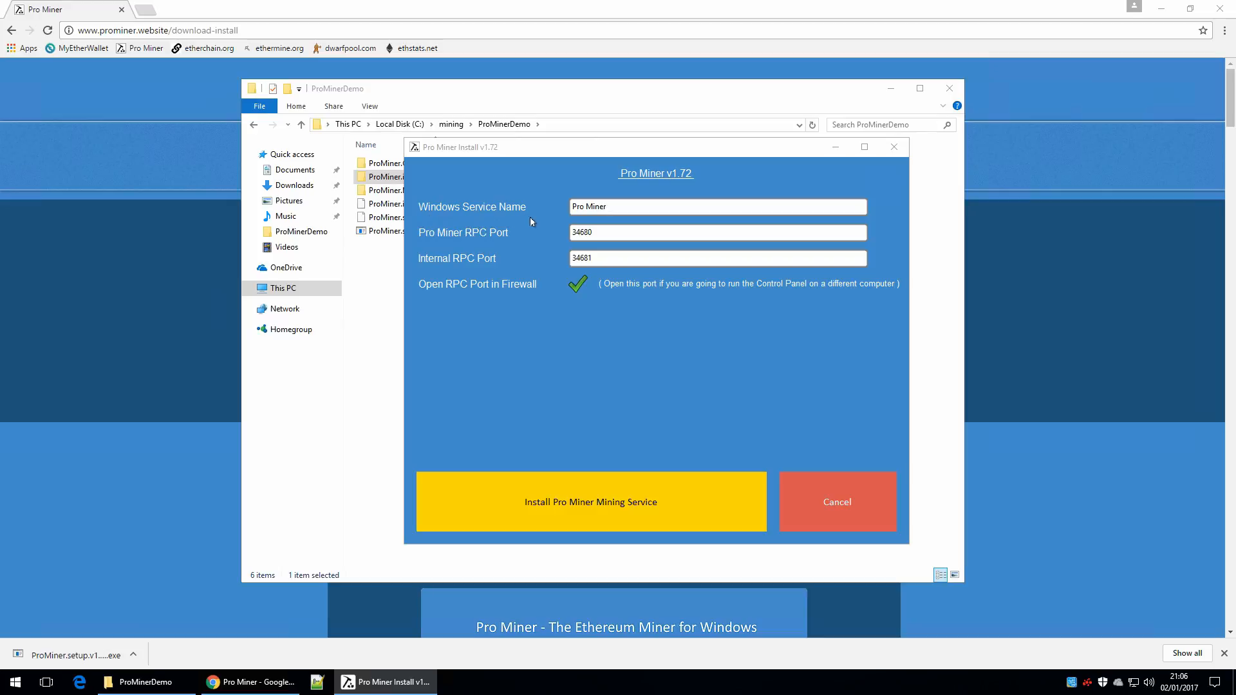
left_click(621, 206)
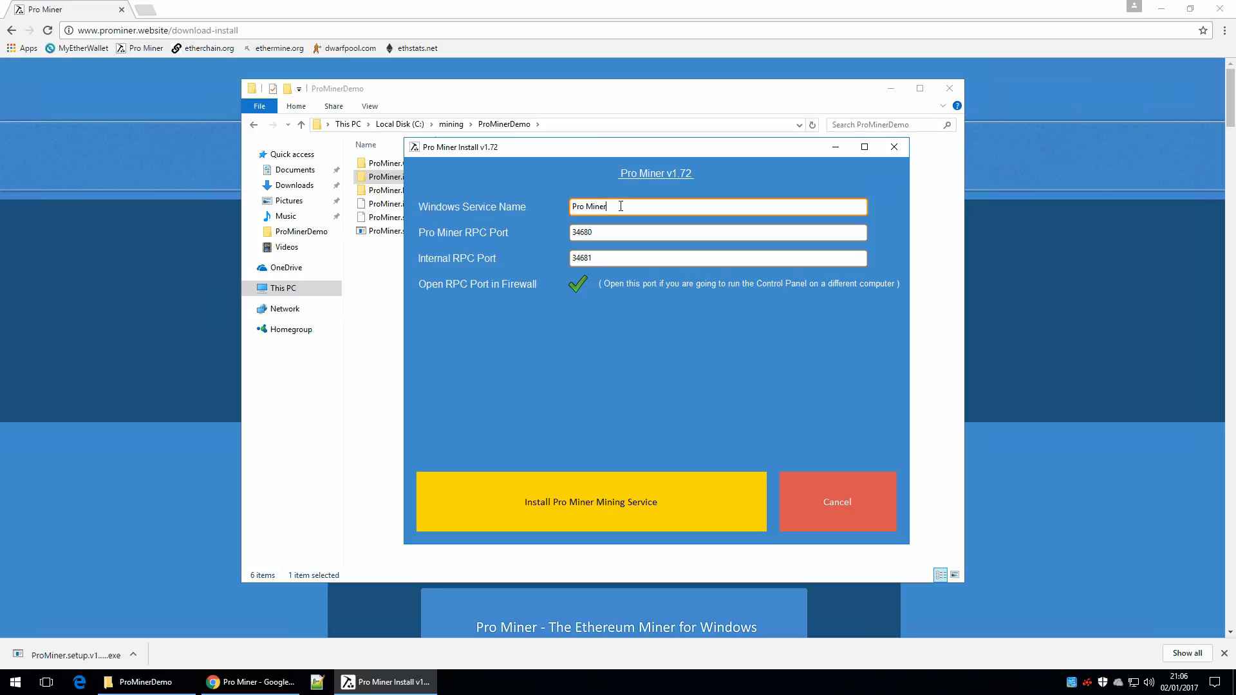
type("Demo")
Step: Install the Pro Miner Mining Service with RPC port 34680, internal RPC port 34681 and the RPC port opened in the firewall
left_click(620, 231)
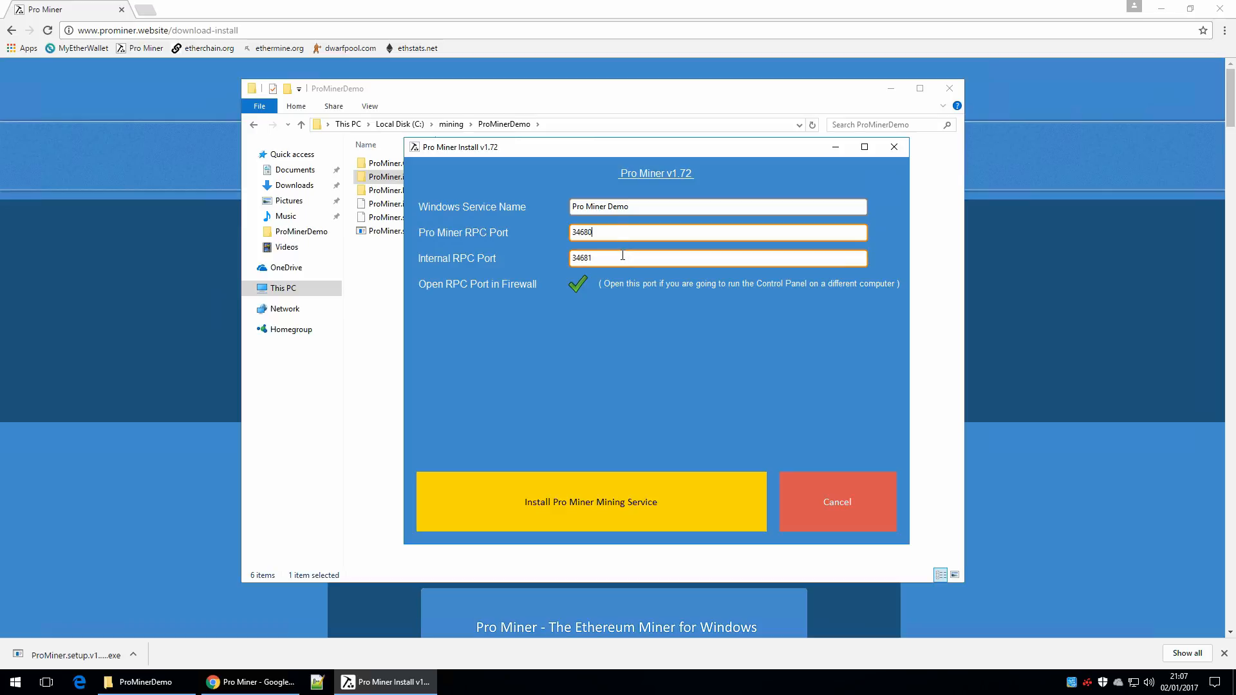
left_click(629, 233)
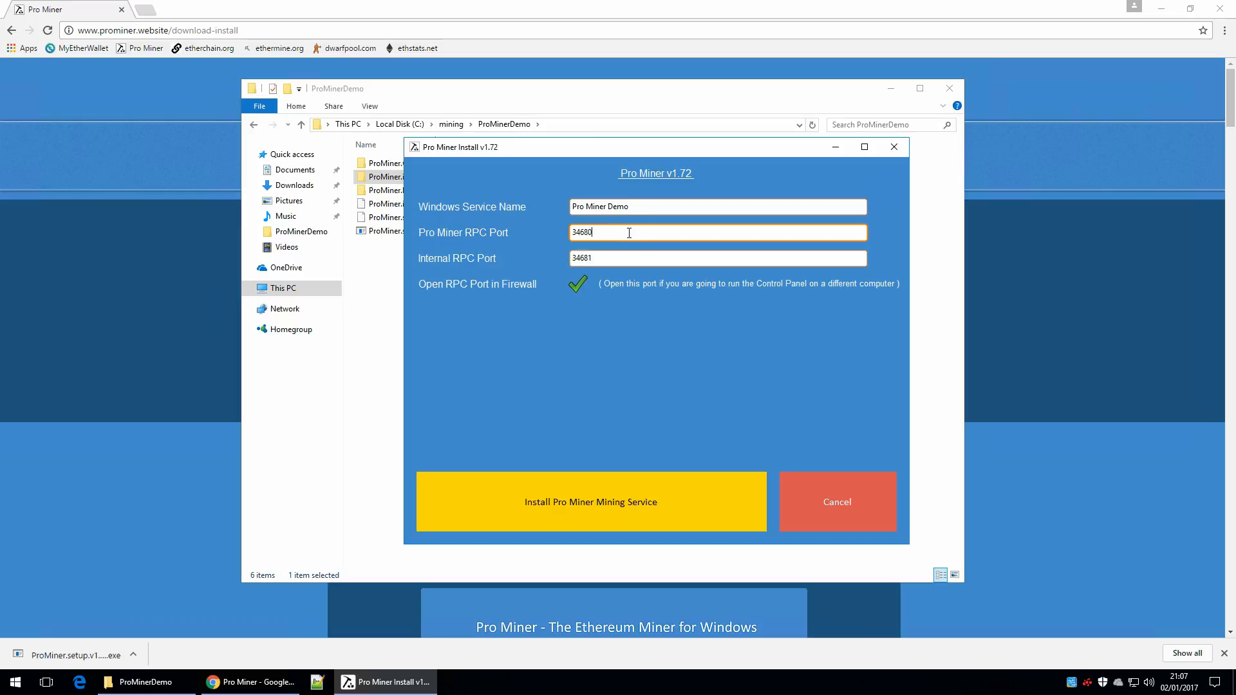
left_click(577, 285)
left_click(576, 288)
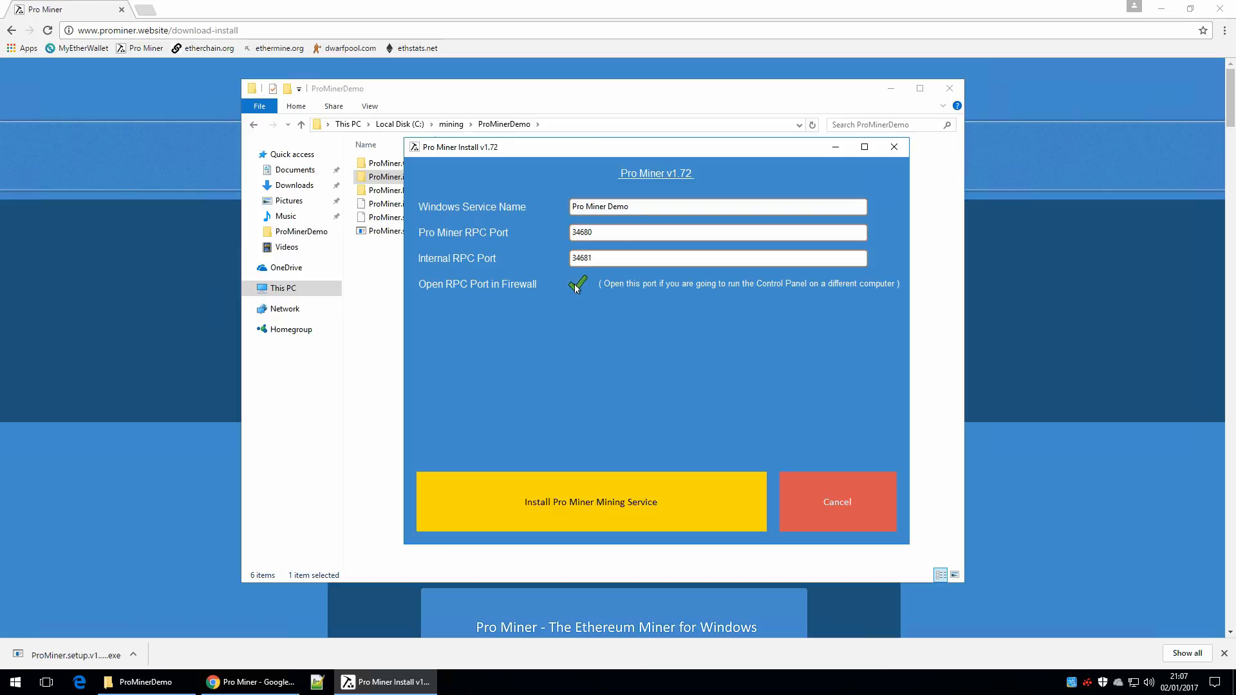
double_click(583, 233)
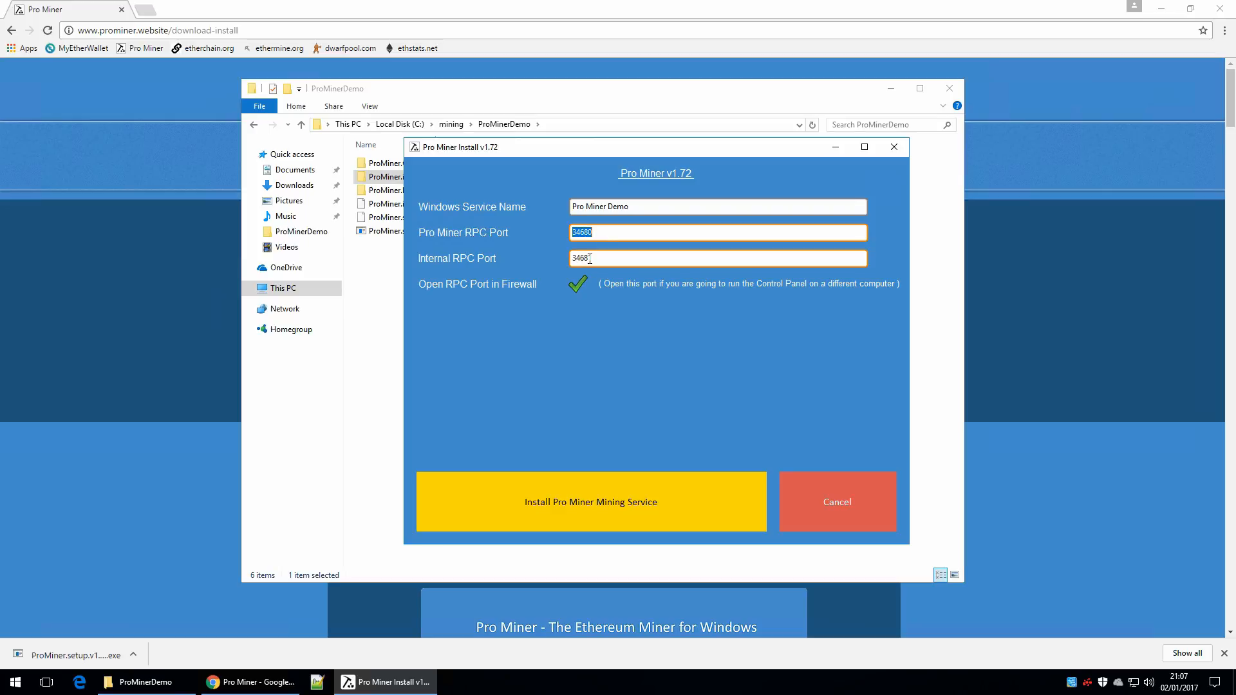
double_click(589, 259)
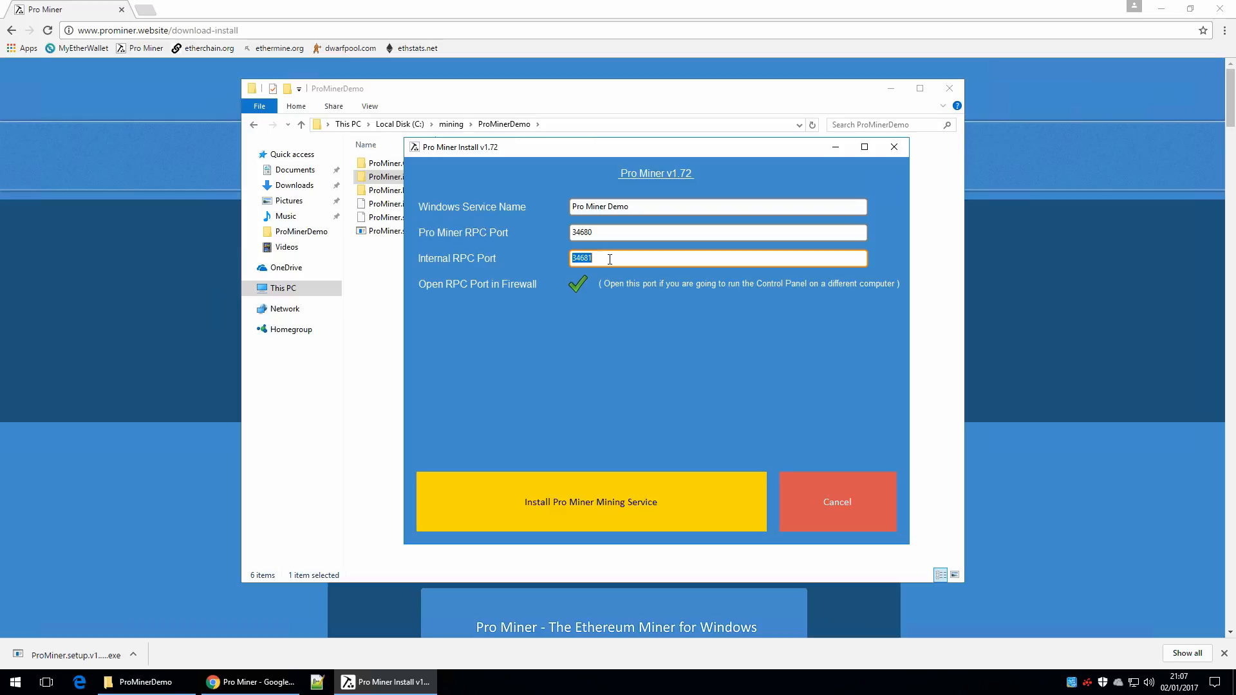
left_click(610, 259)
left_click(592, 508)
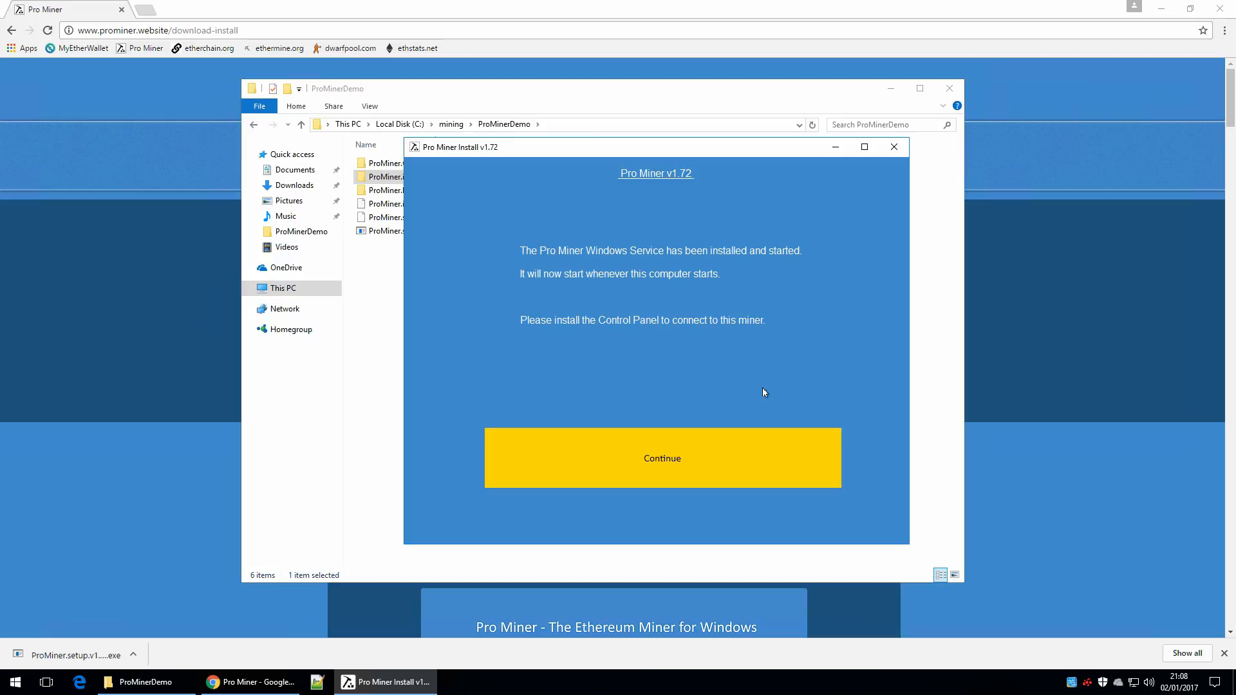
left_click(751, 458)
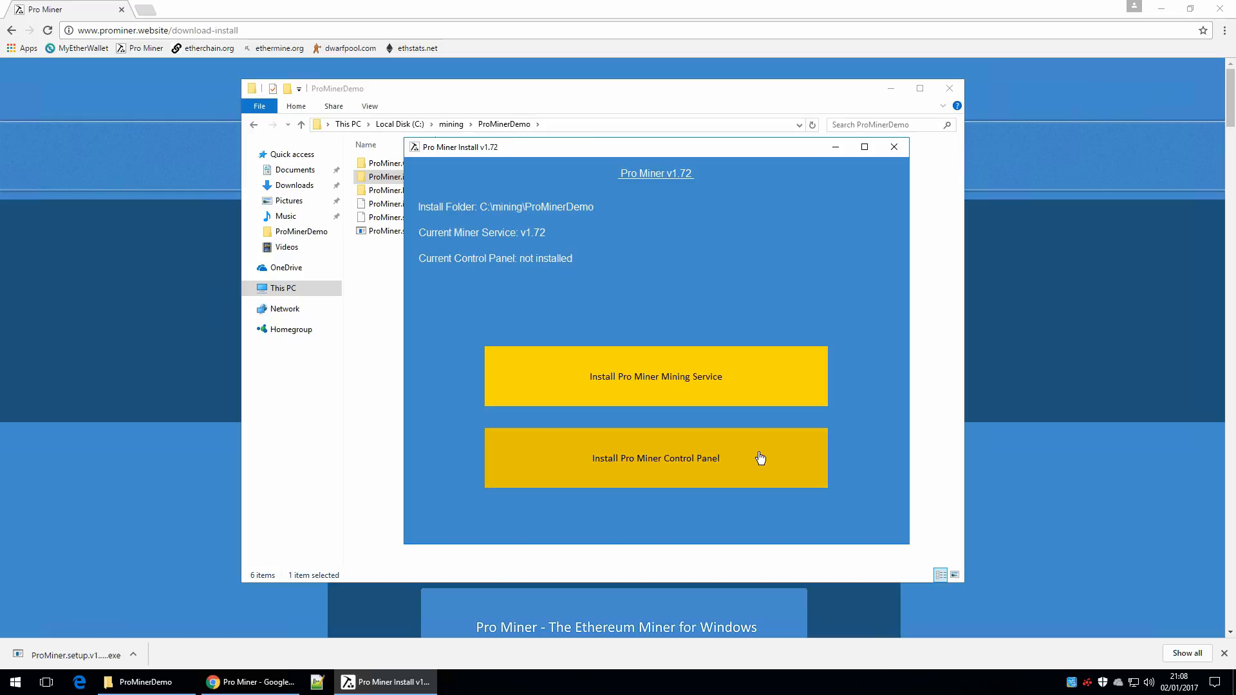
Step: Install the Pro Miner Control Panel with a desktop shortcut and for all users
left_click(760, 458)
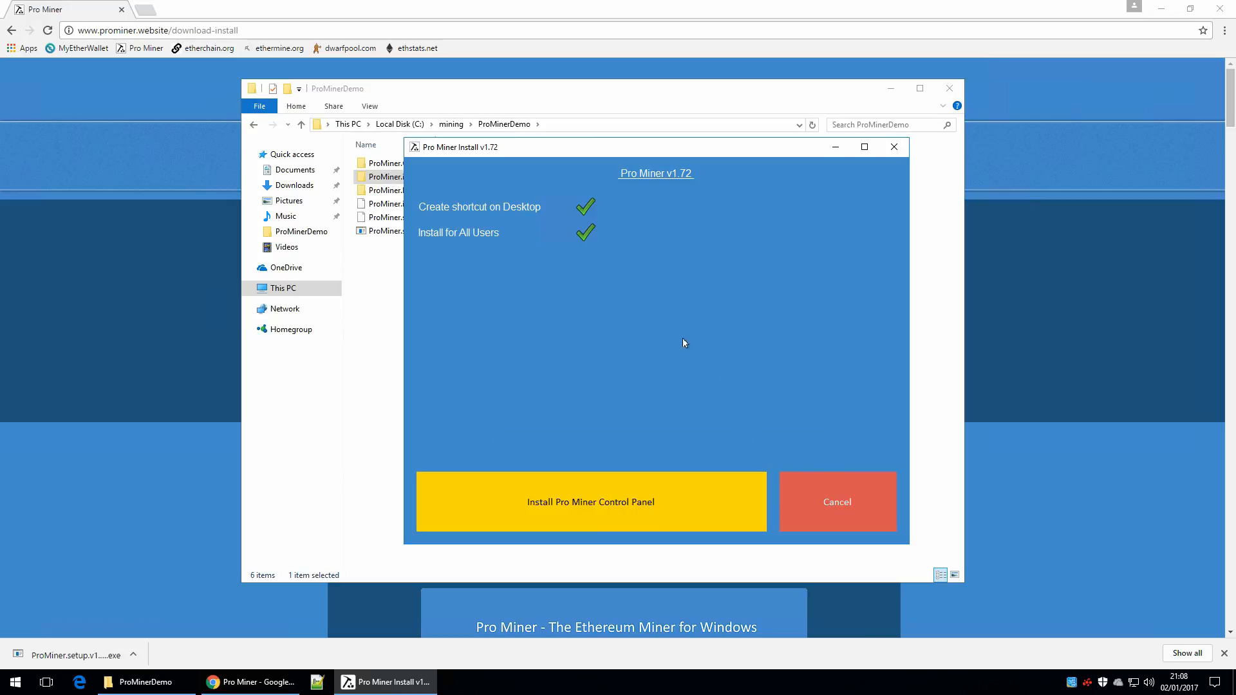
left_click(590, 206)
left_click(590, 206)
left_click(16, 683)
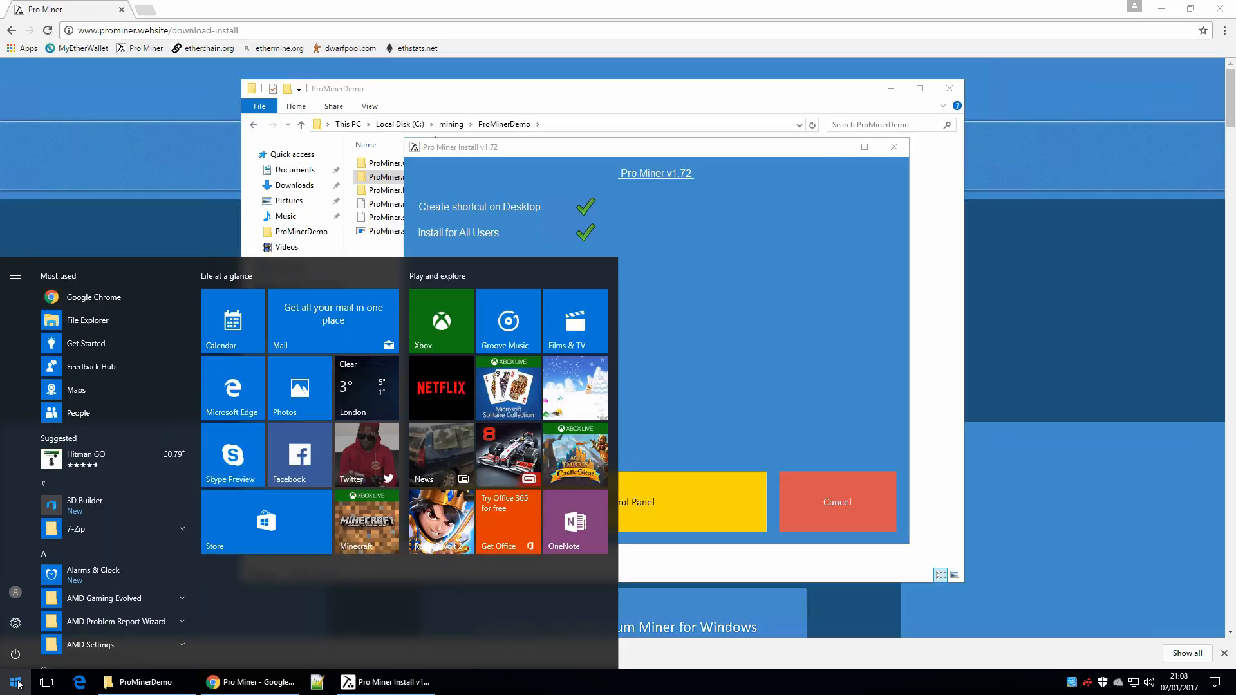
left_click(18, 684)
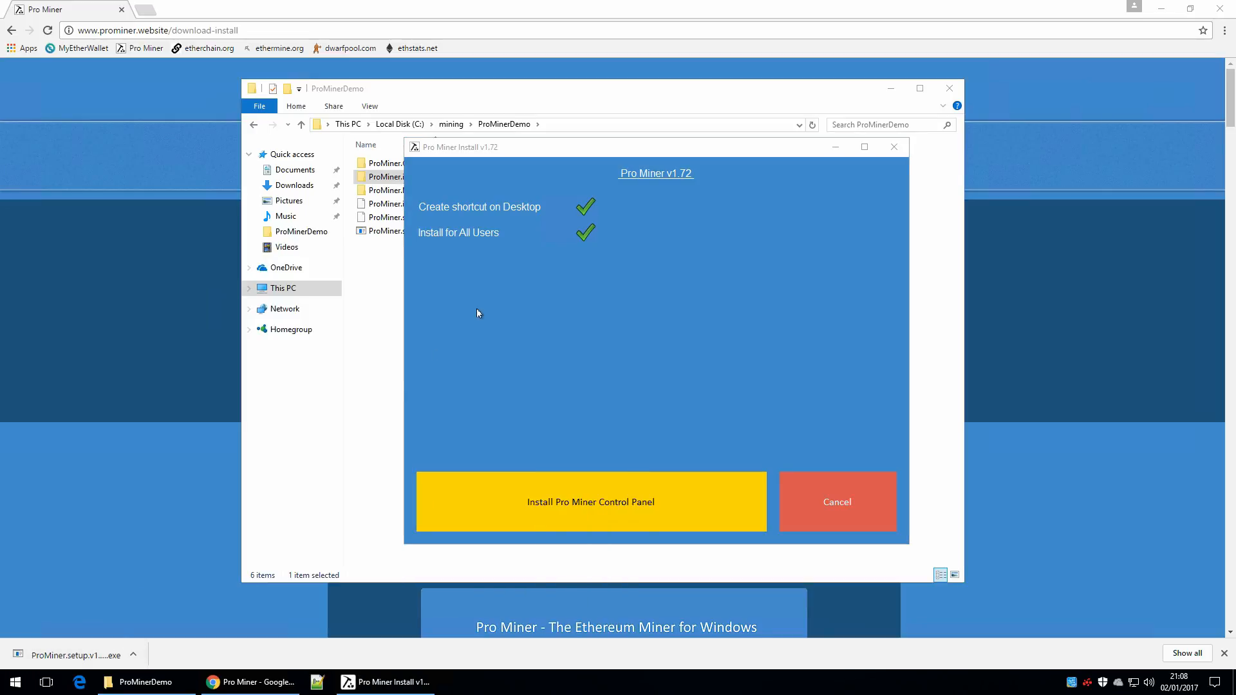
left_click(587, 233)
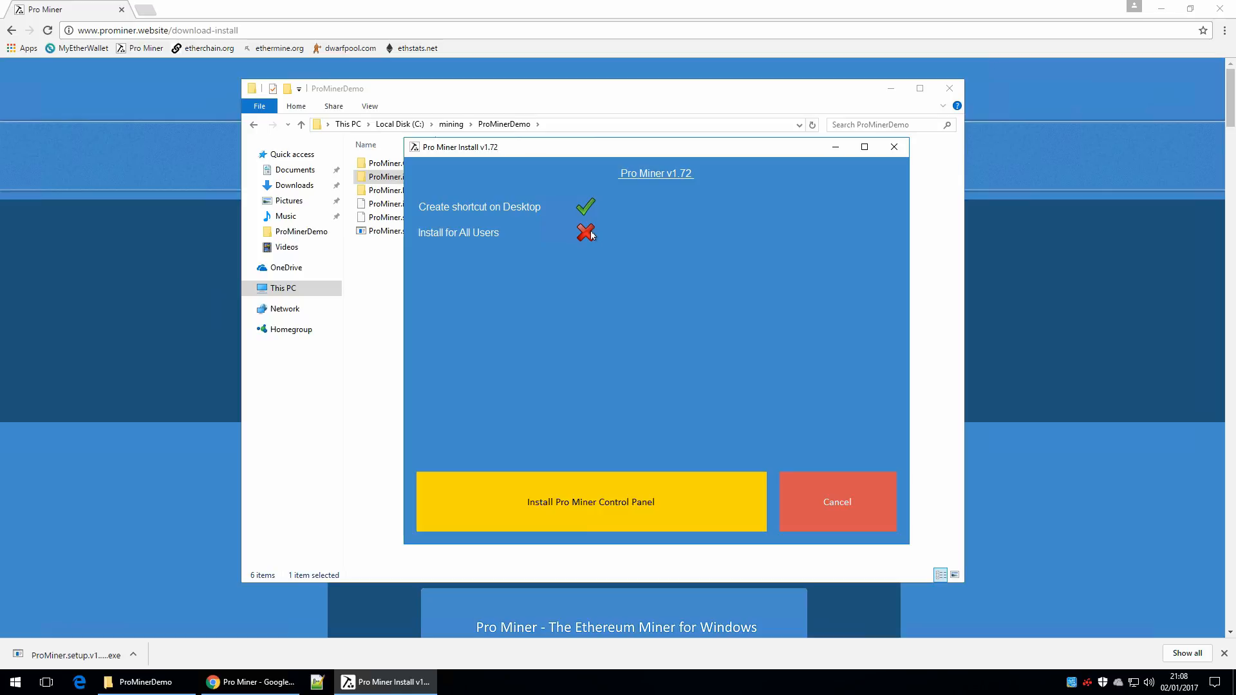
left_click(592, 236)
left_click(575, 502)
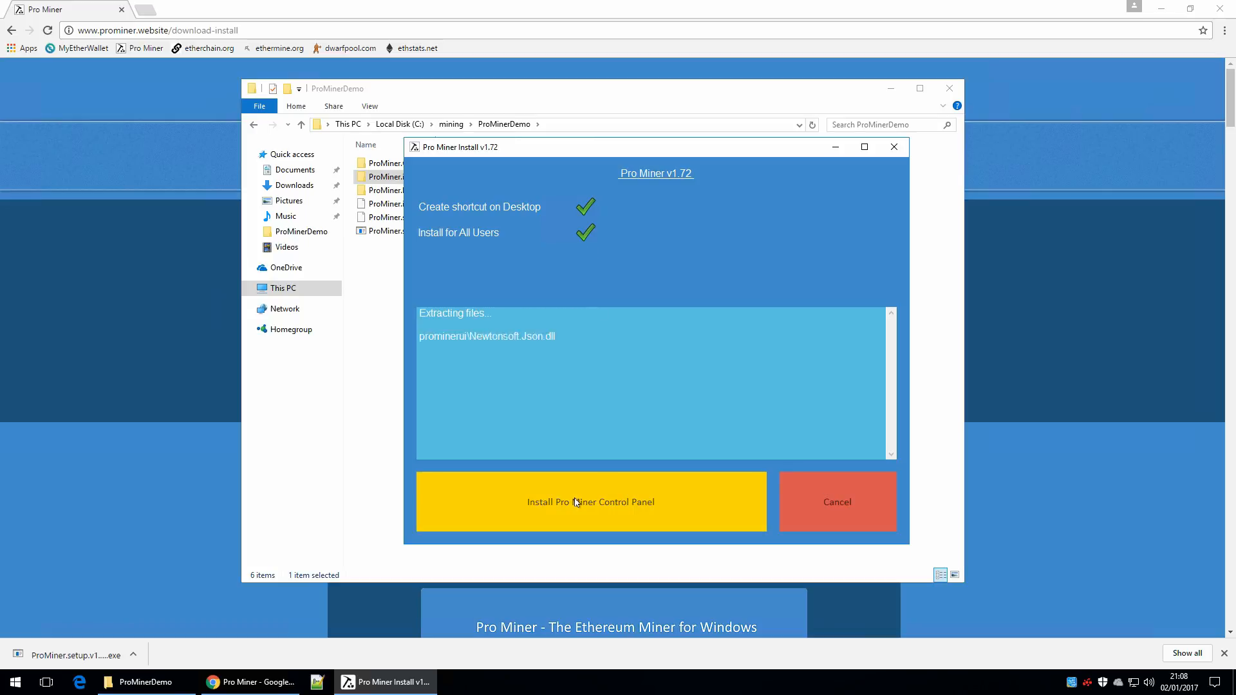
Step: Minimize the open windows and check the Pro Miner Control Panel shortcut on the desktop and its entry among the installed apps
left_click(835, 148)
left_click(891, 89)
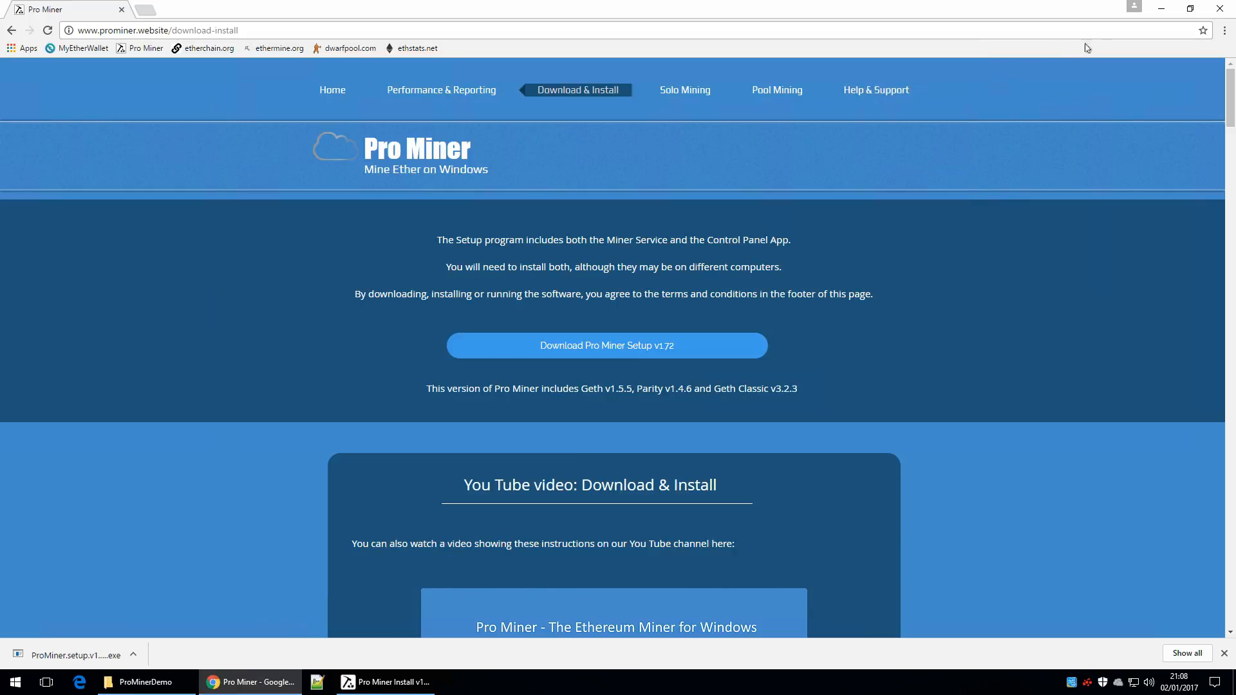
left_click(1161, 8)
left_click(23, 363)
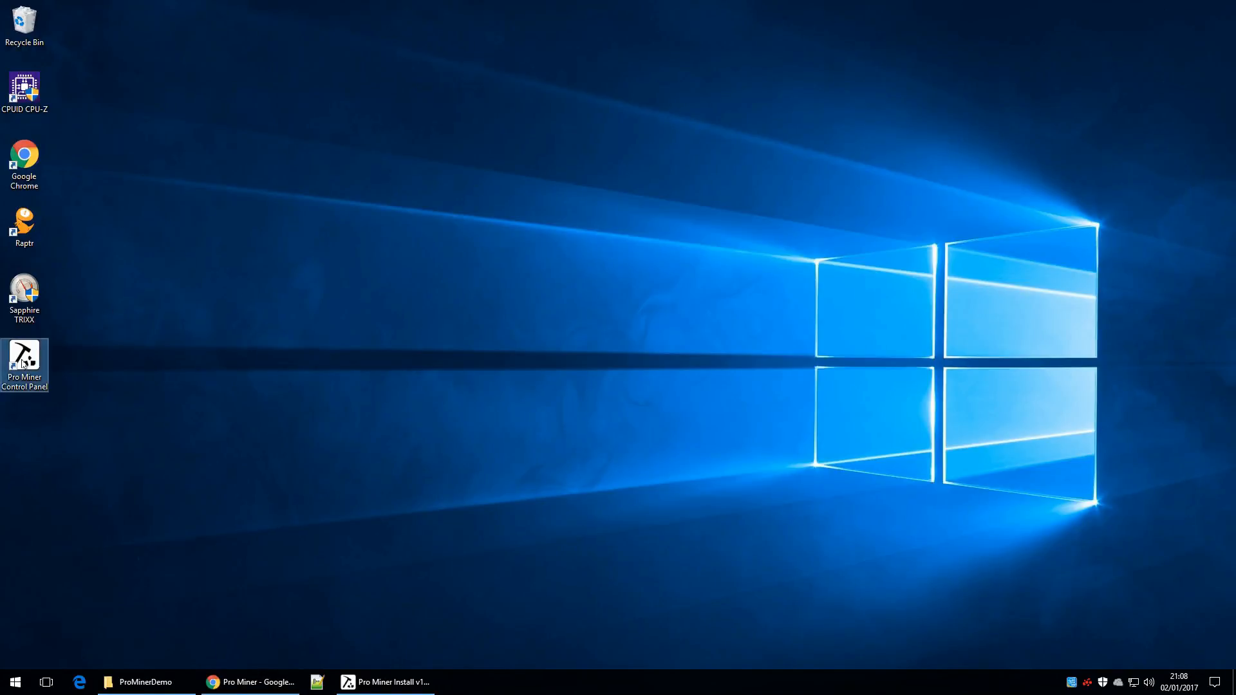
left_click(16, 683)
left_click_drag(191, 311, 197, 558)
left_click(108, 487)
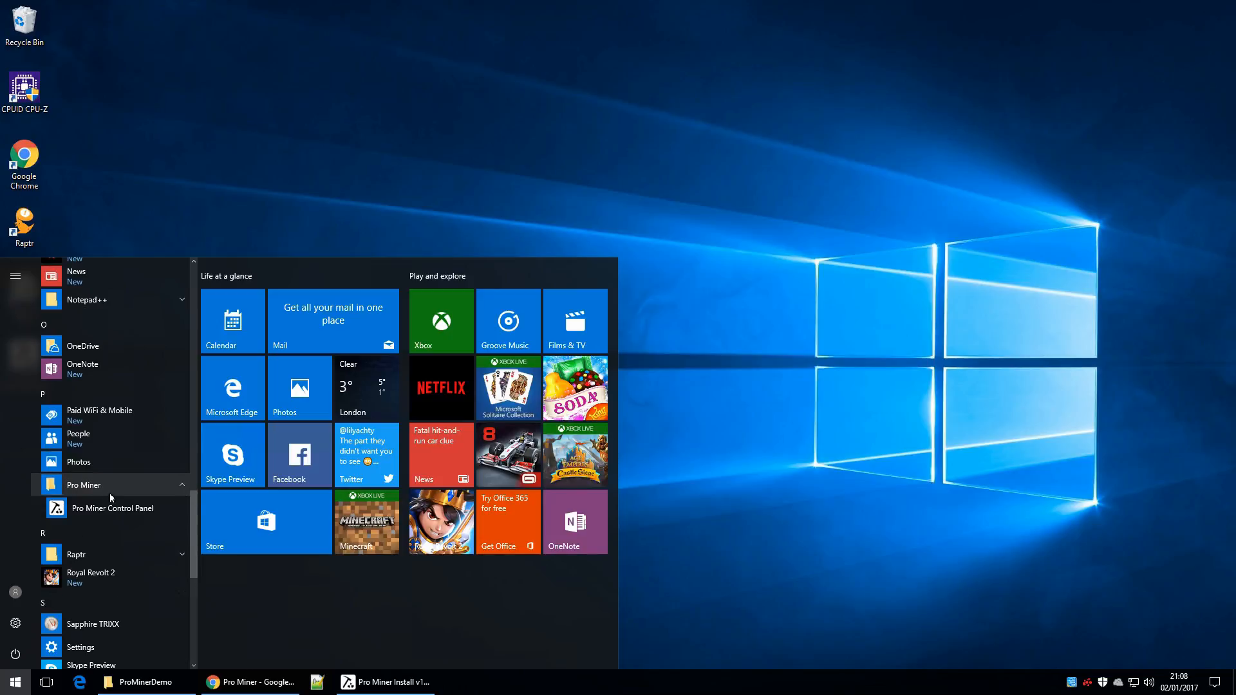
left_click(698, 369)
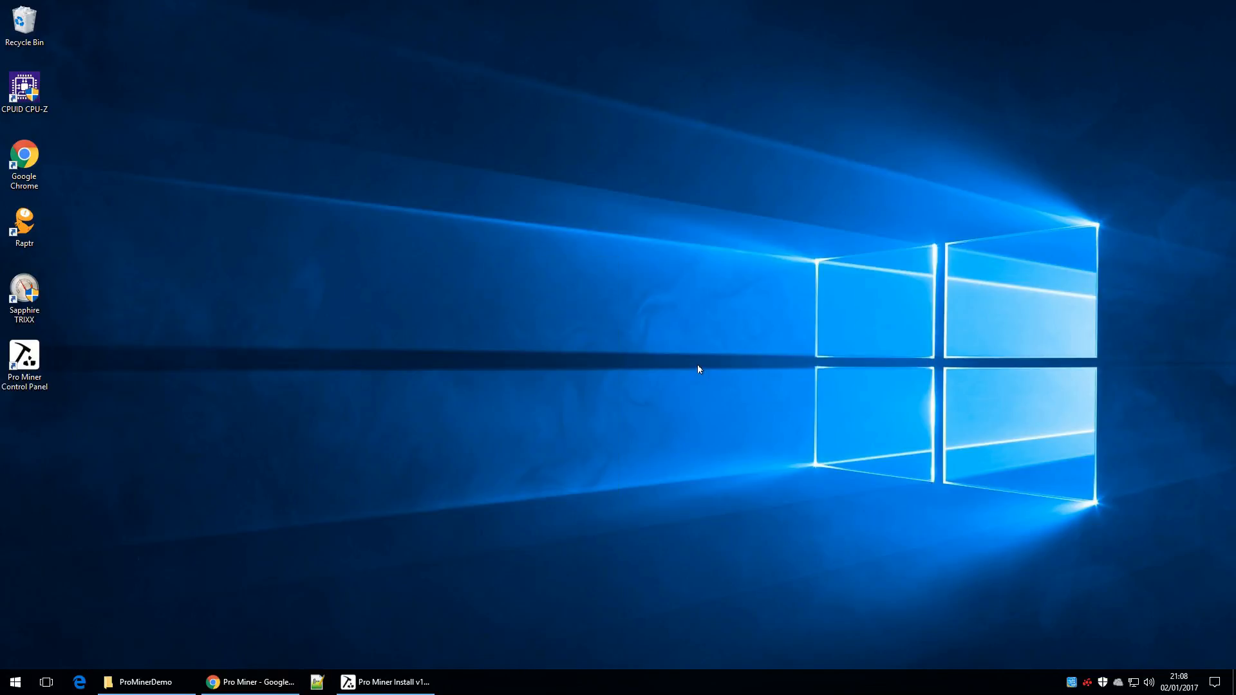
Step: Close the Pro Miner Install window, then launch the Pro Miner Control Panel from the desktop and maximize it
left_click(376, 683)
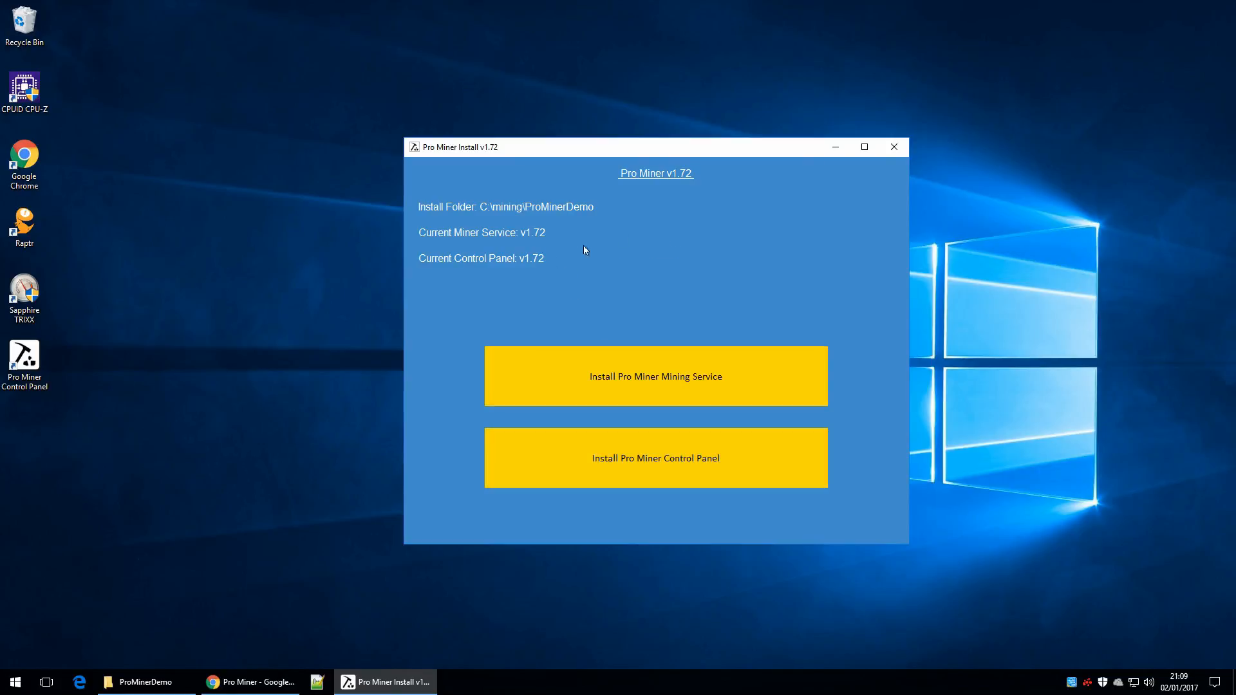
left_click(895, 147)
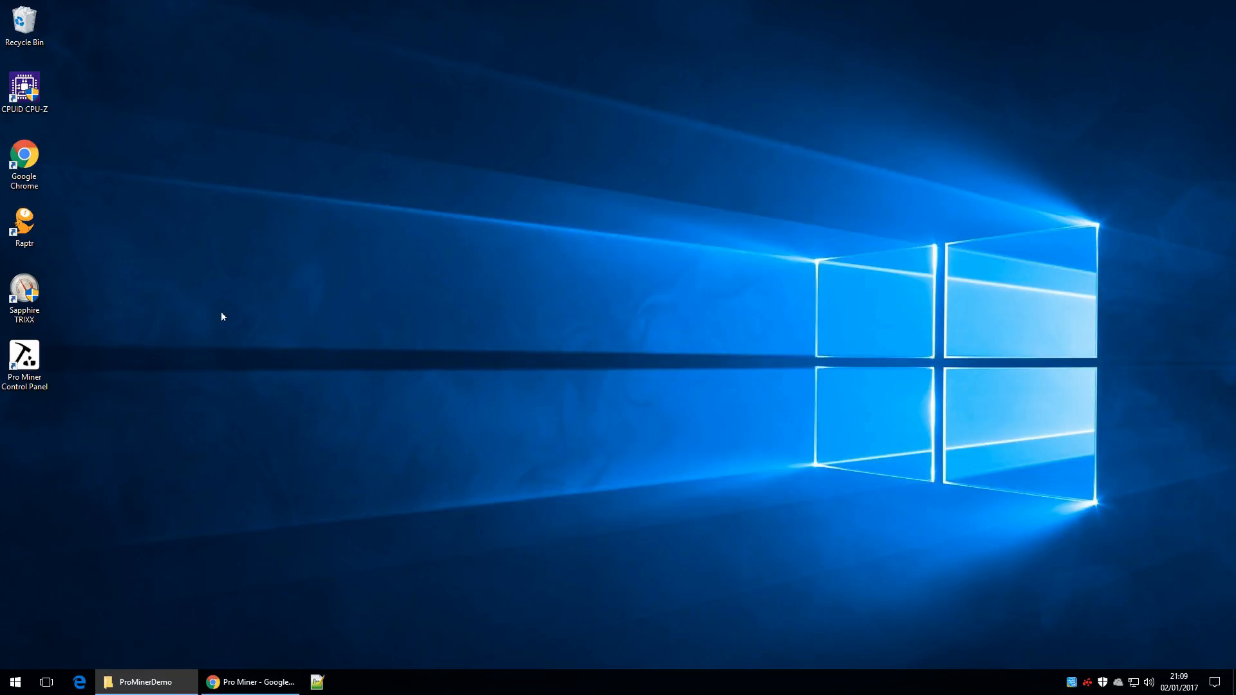
left_click(18, 362)
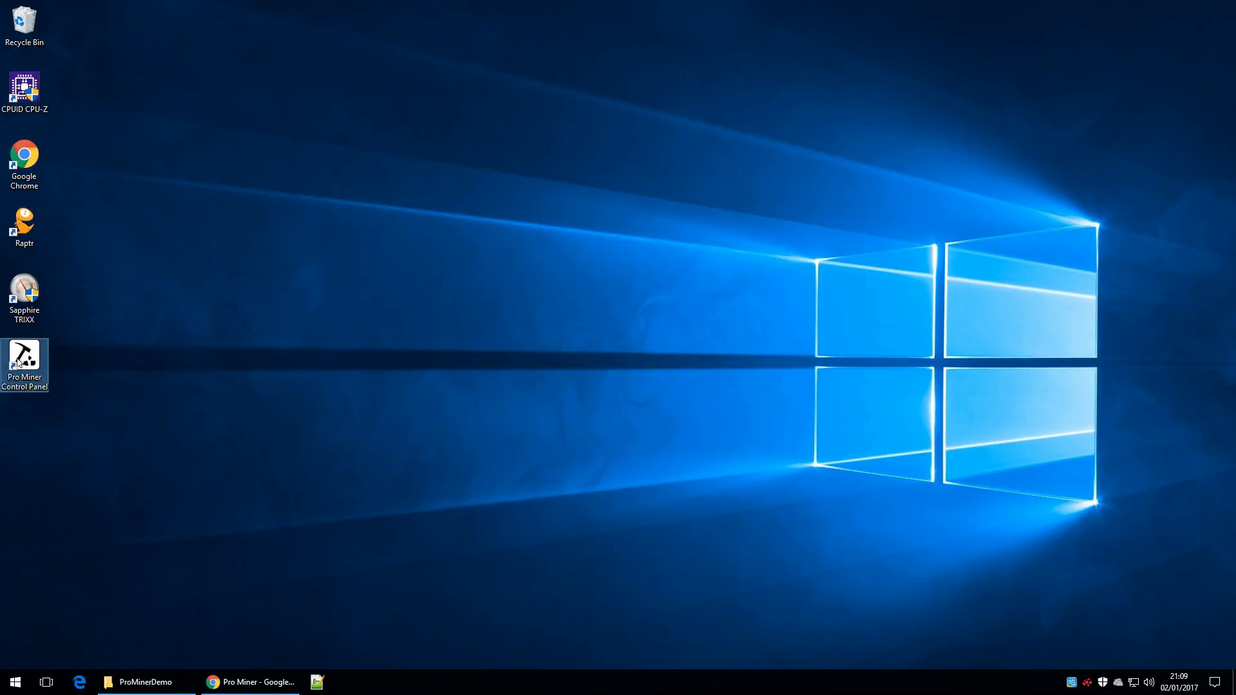
double_click(18, 362)
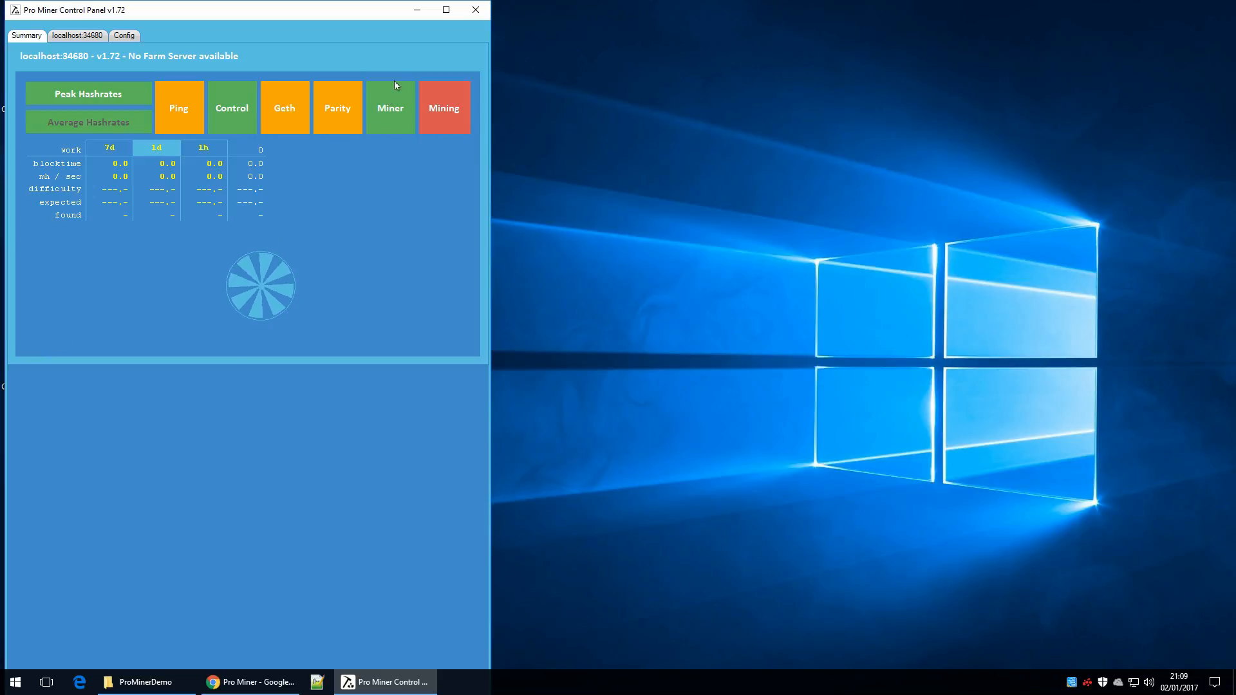
left_click(446, 9)
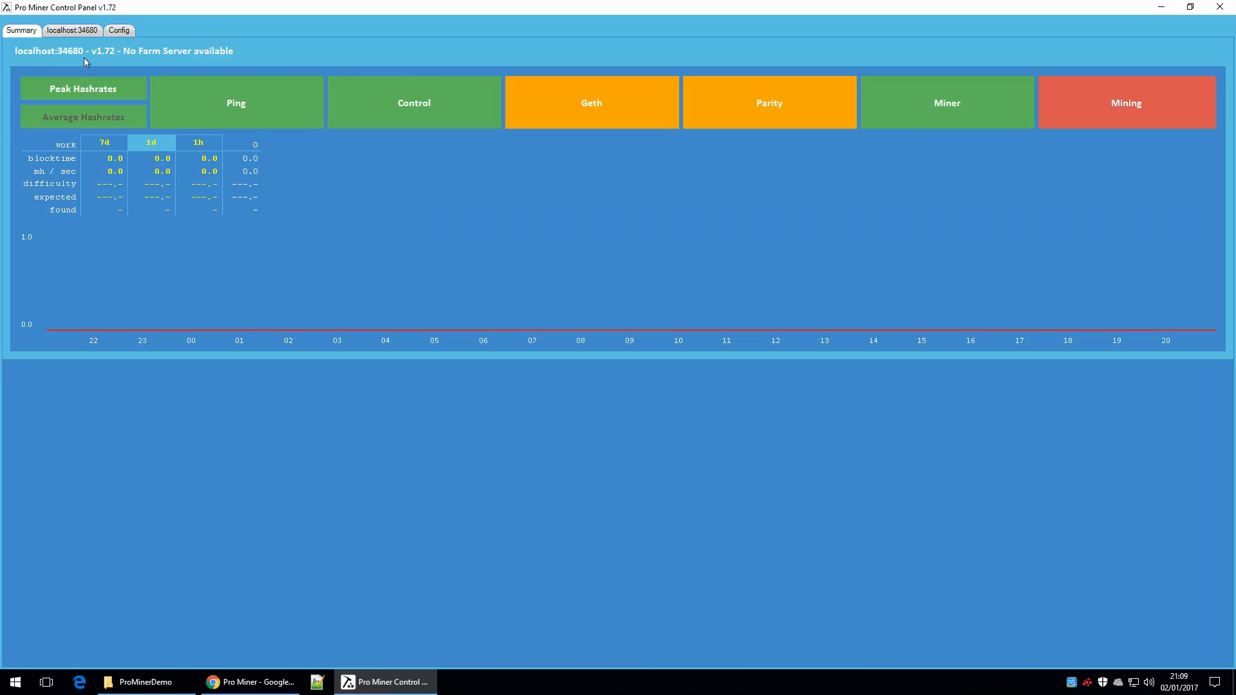
Step: Examine the Control Panel's host, port and name connection settings, then return to the summary
left_click(119, 31)
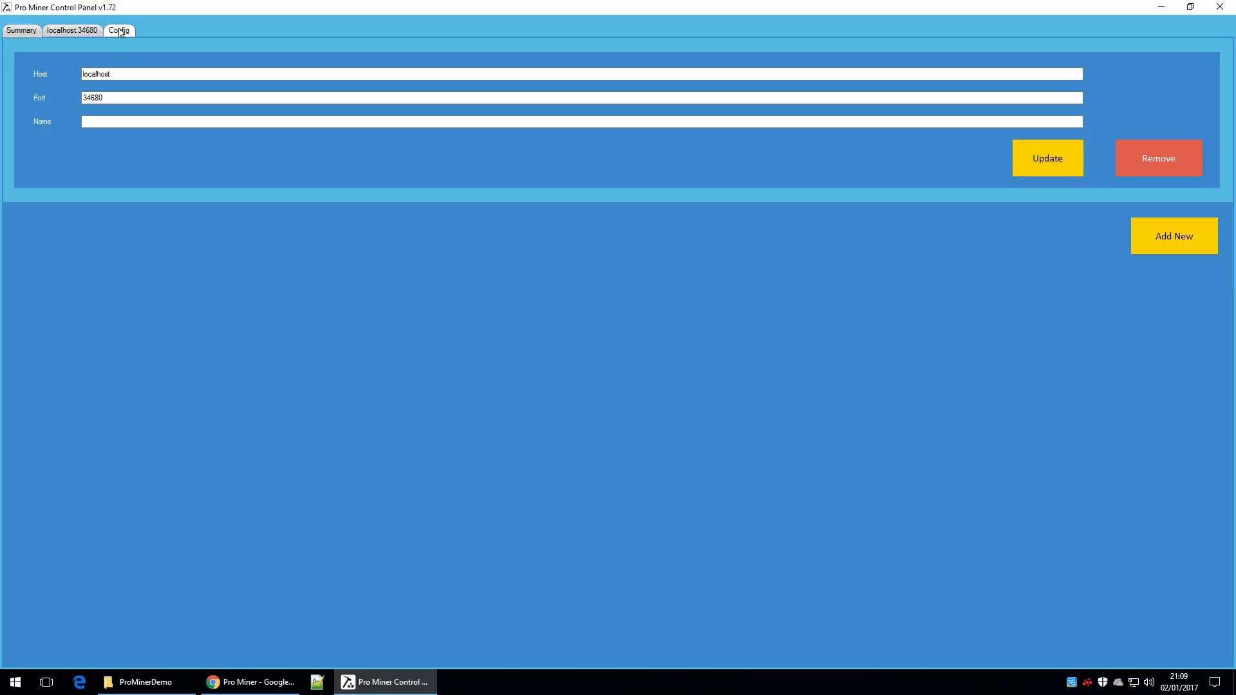
double_click(100, 73)
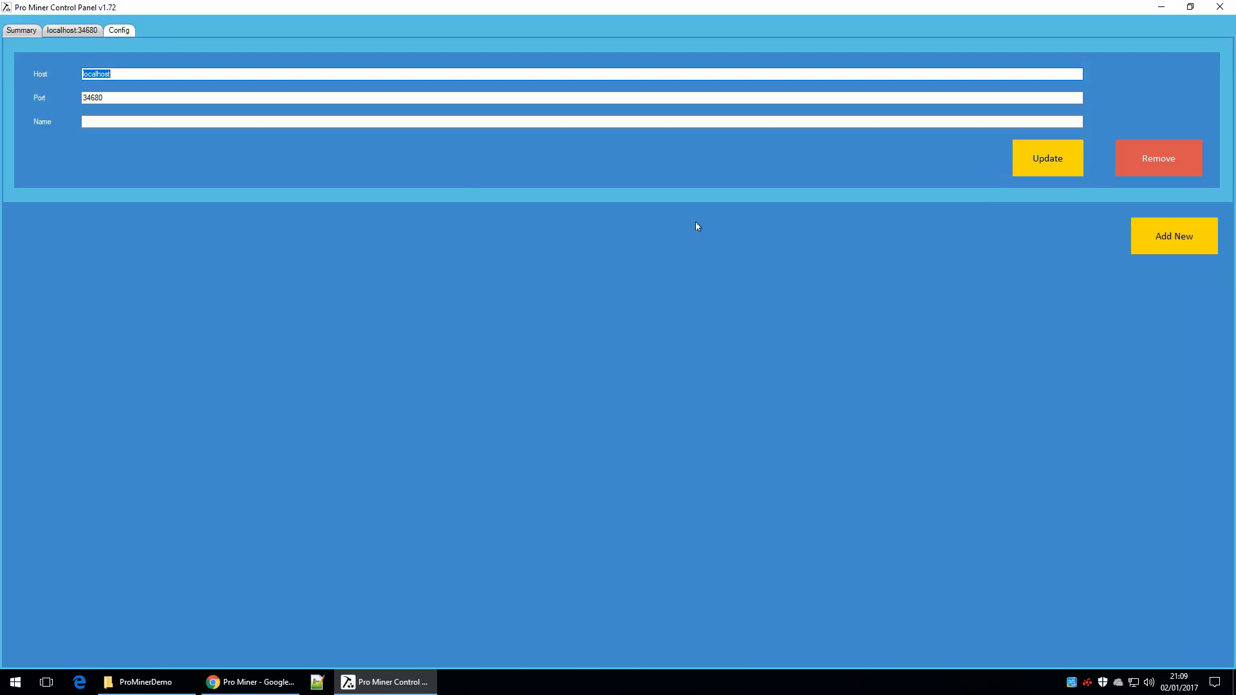
left_click(23, 31)
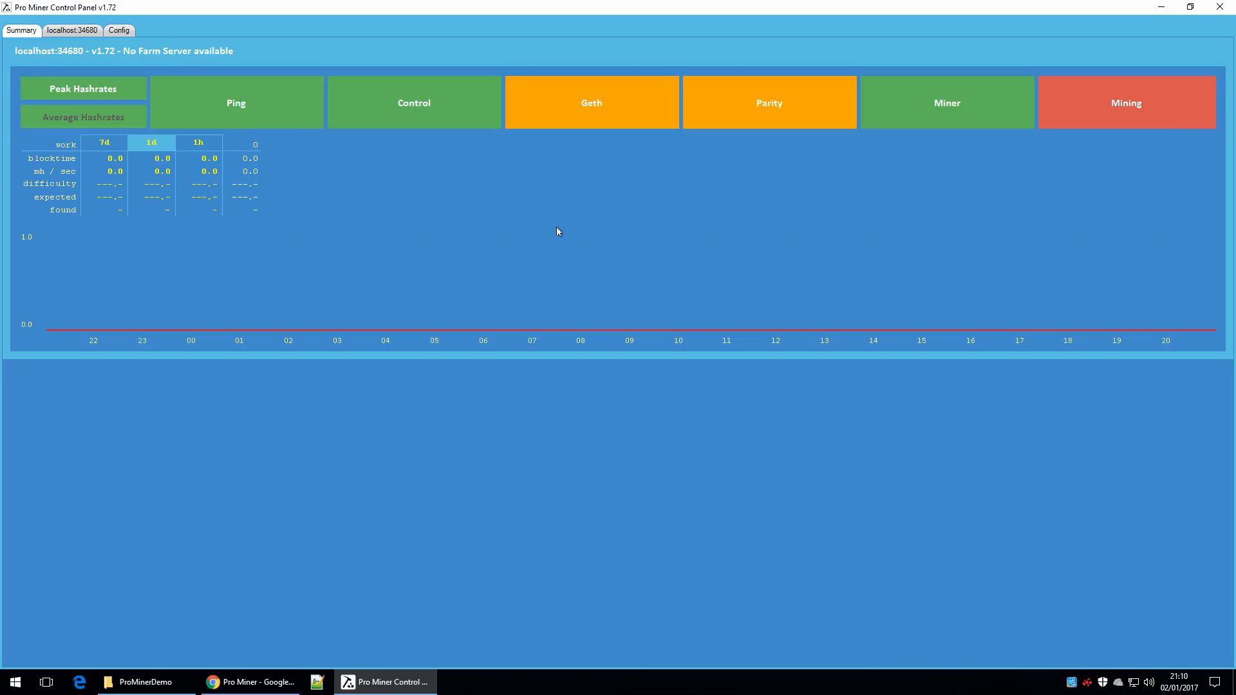
Step: Set the device platform of the localhost:34680 miner to 1: AMD Accelerated Parallel Processing, then return to its startup settings
left_click(76, 32)
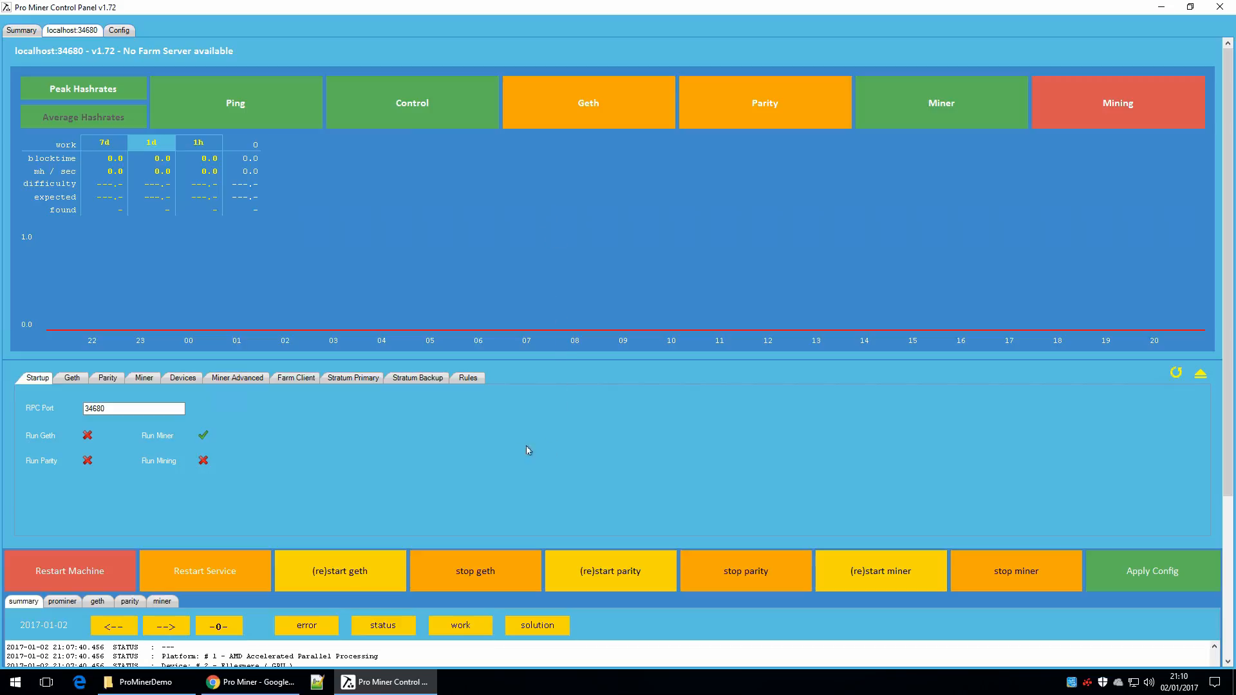
left_click(183, 377)
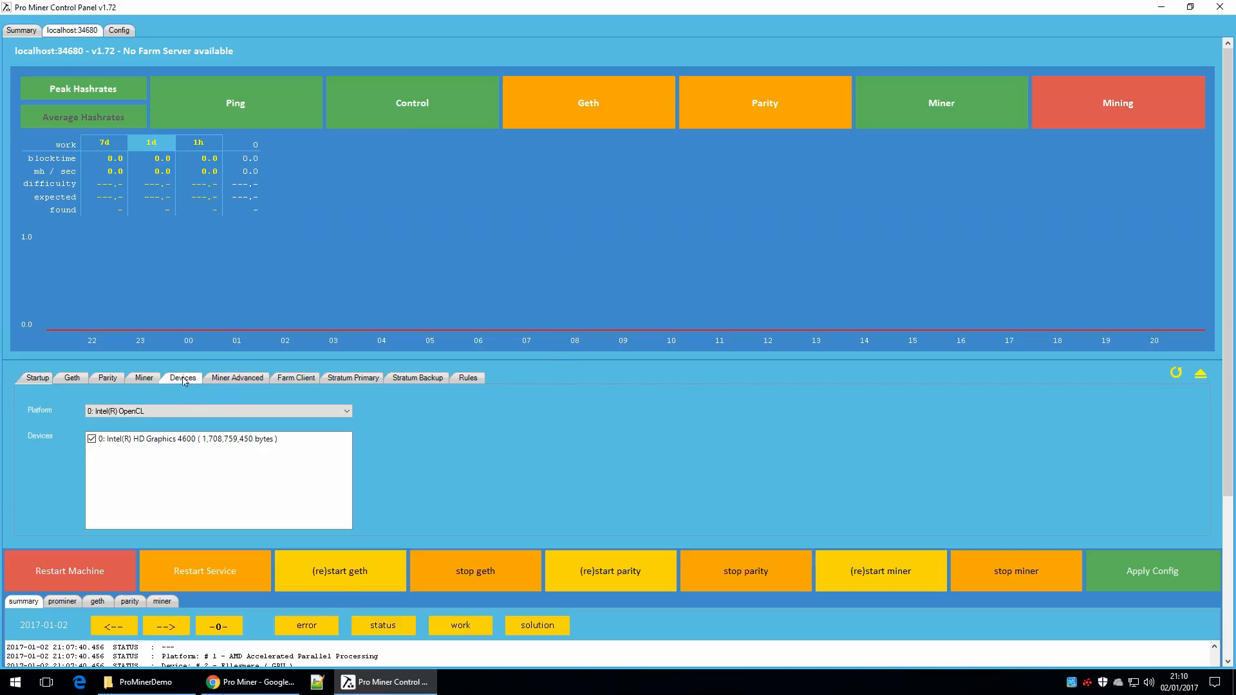
left_click(191, 412)
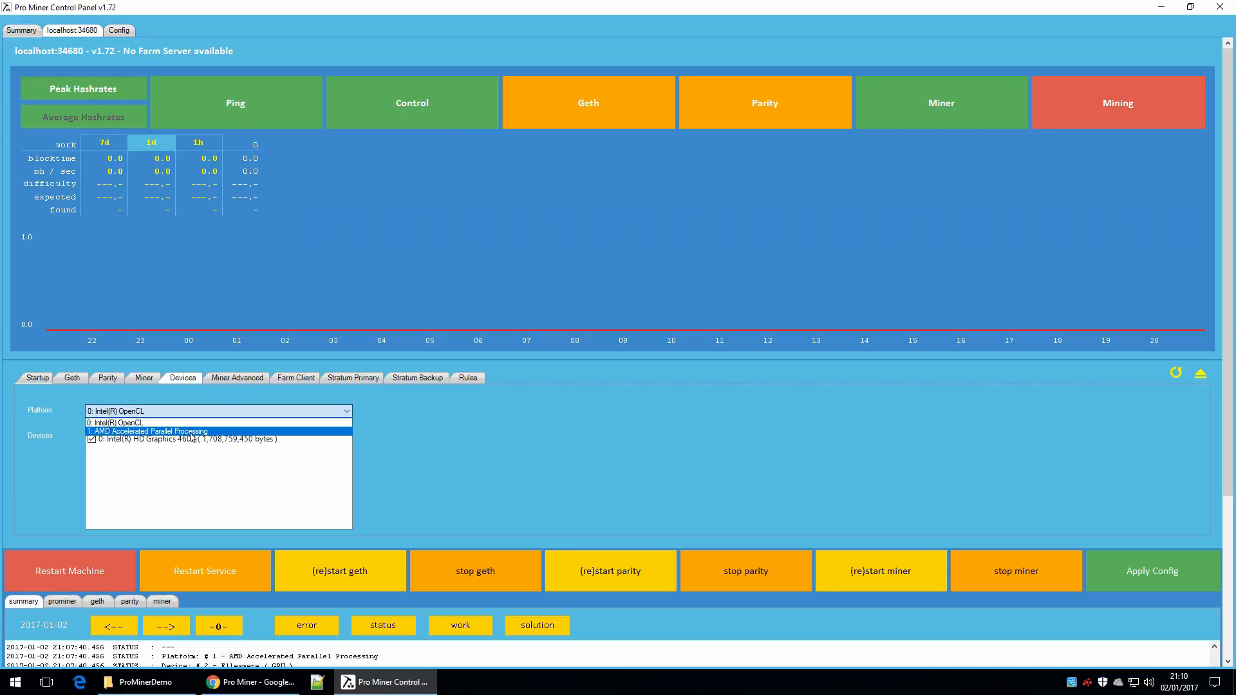
left_click(192, 437)
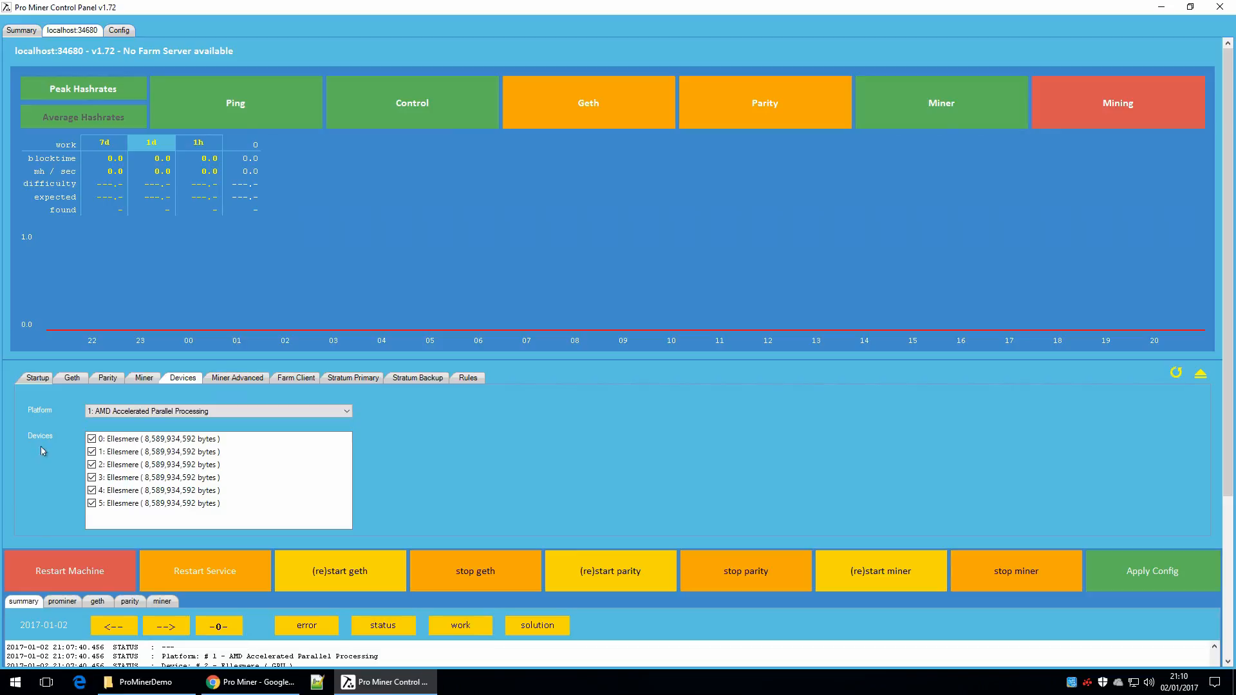
left_click(33, 381)
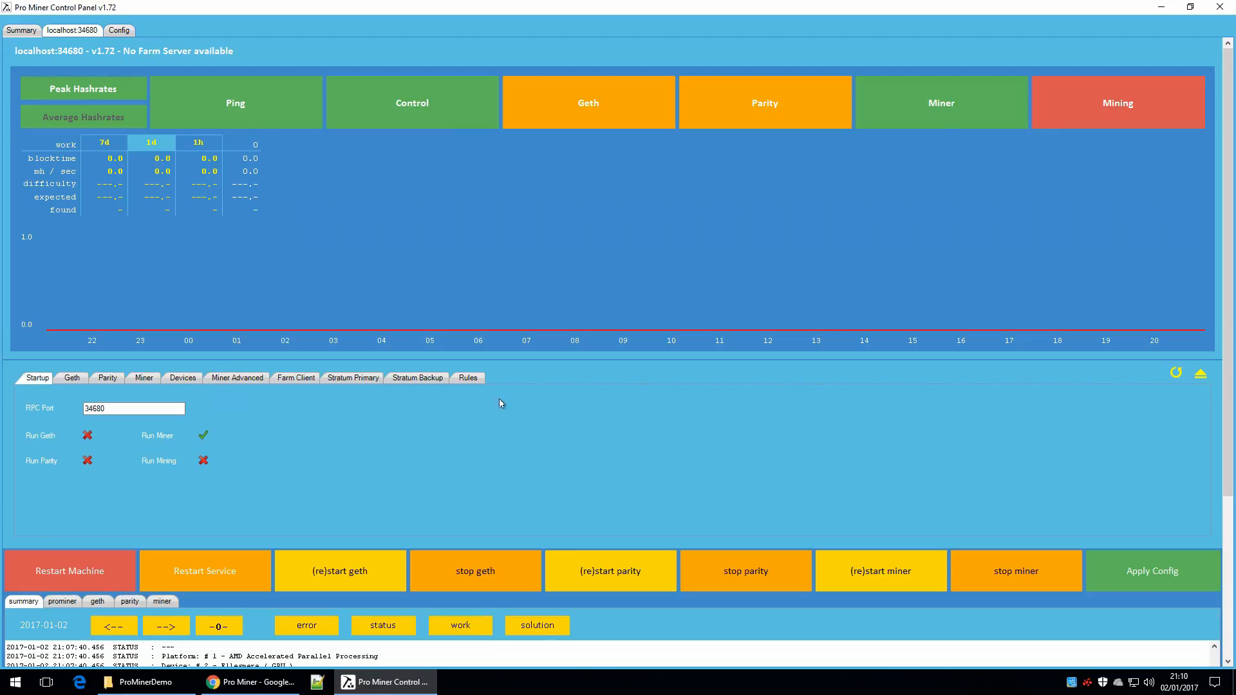
Step: Collapse the configuration section and examine the miner's summary, prominer and miner logs
left_click(1200, 374)
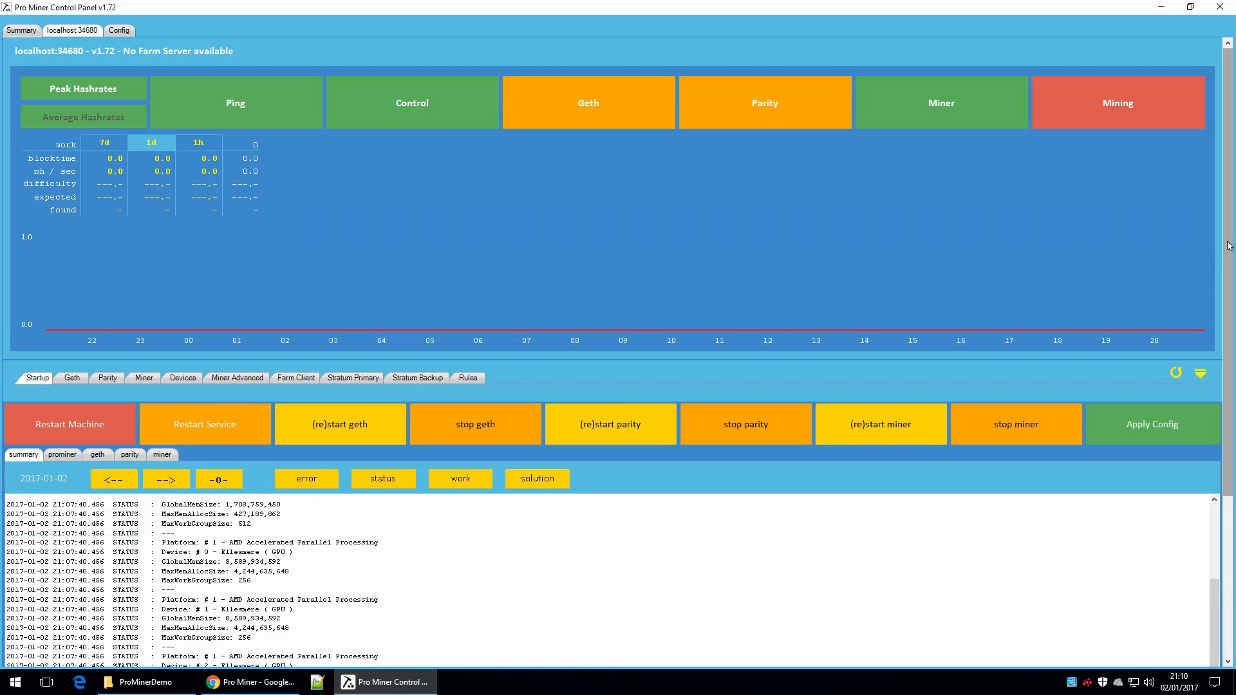
left_click_drag(1230, 248, 1232, 412)
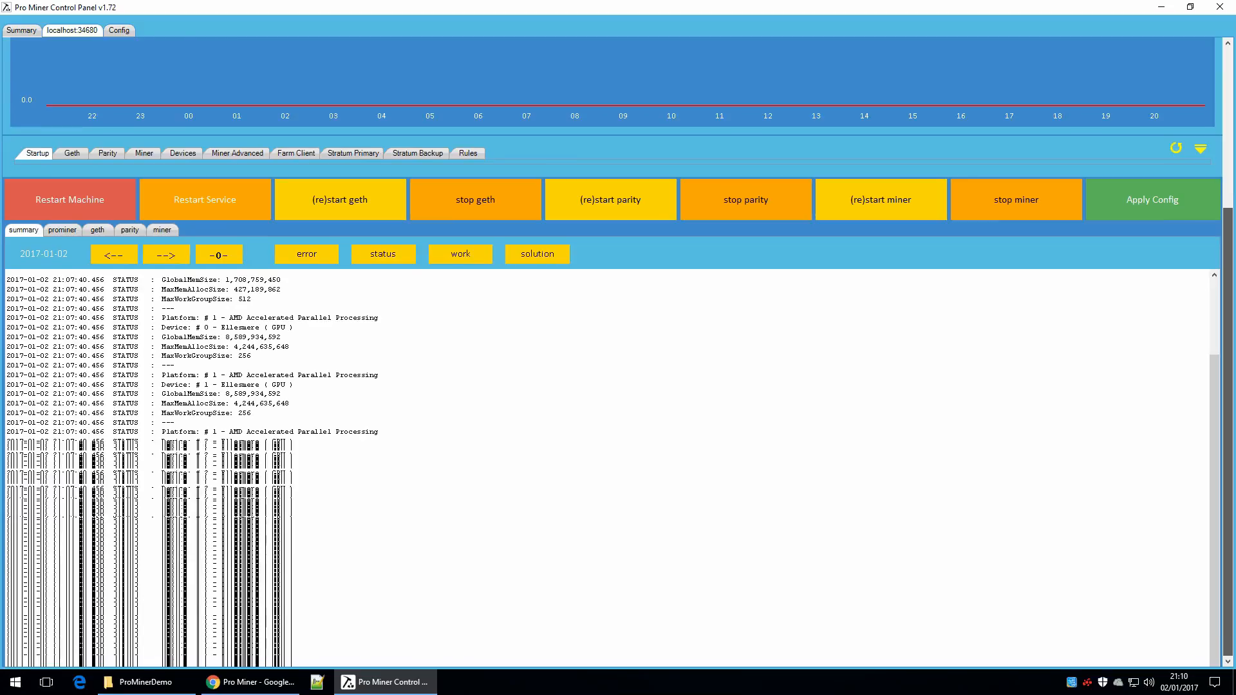
left_click(63, 231)
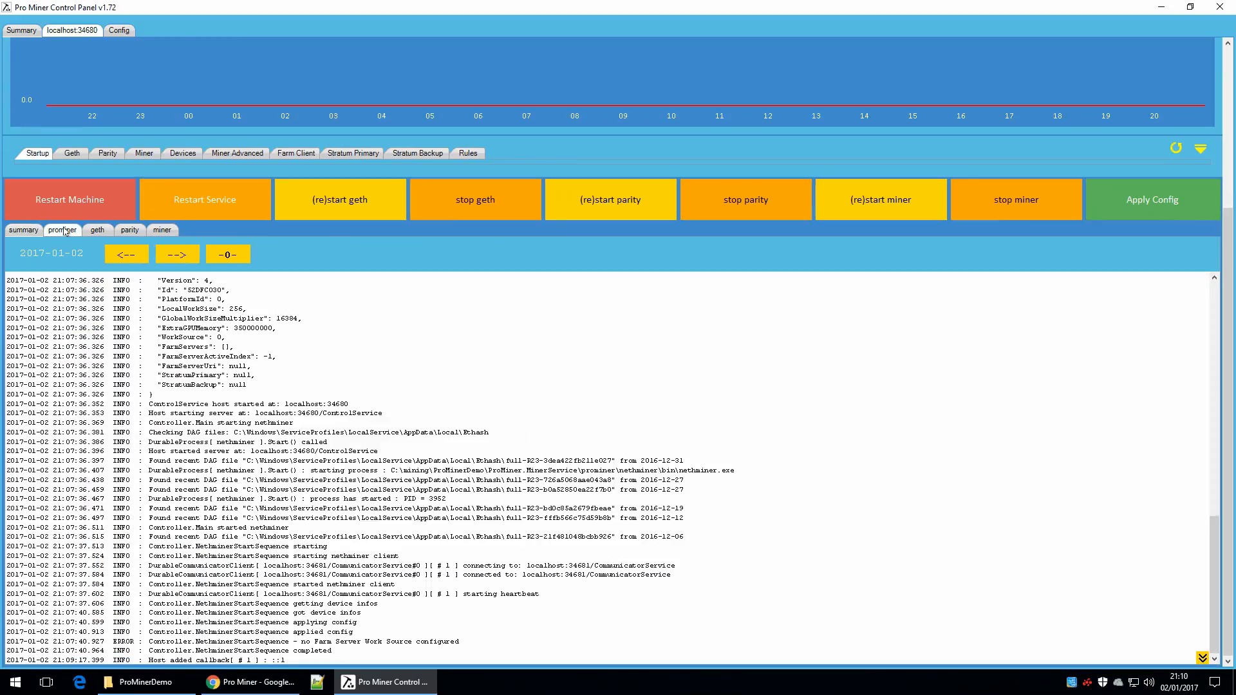
left_click(162, 232)
left_click(34, 231)
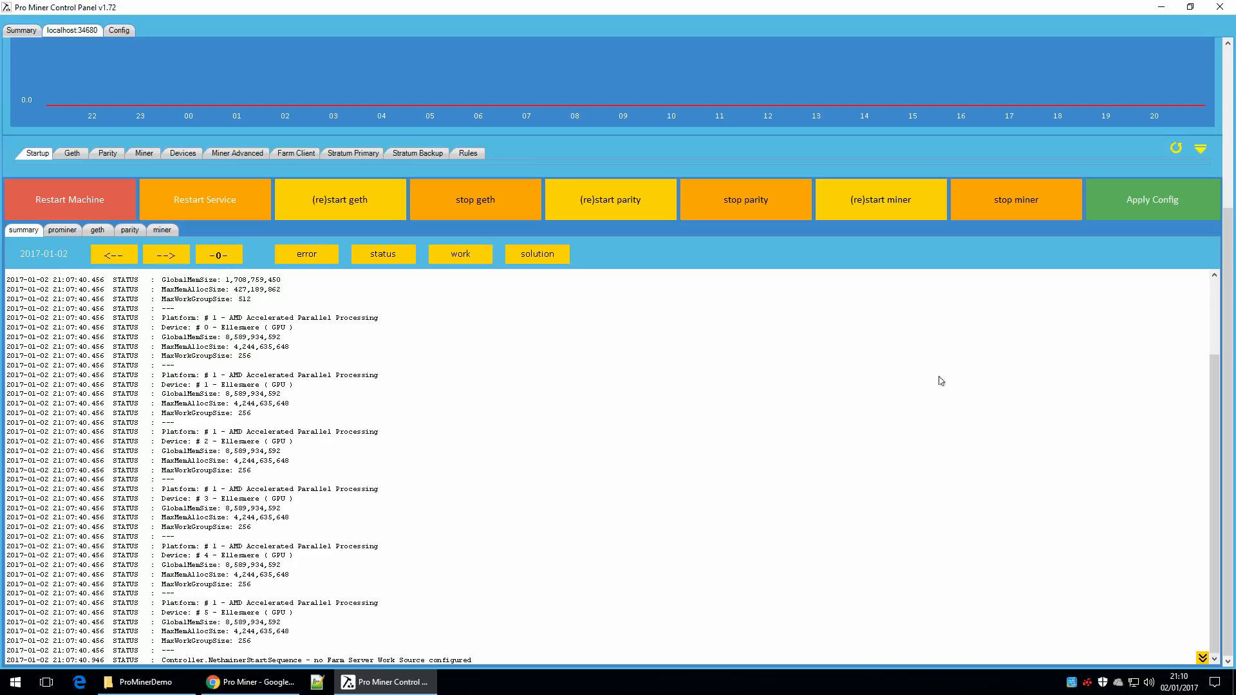
left_click_drag(1224, 414, 1216, 217)
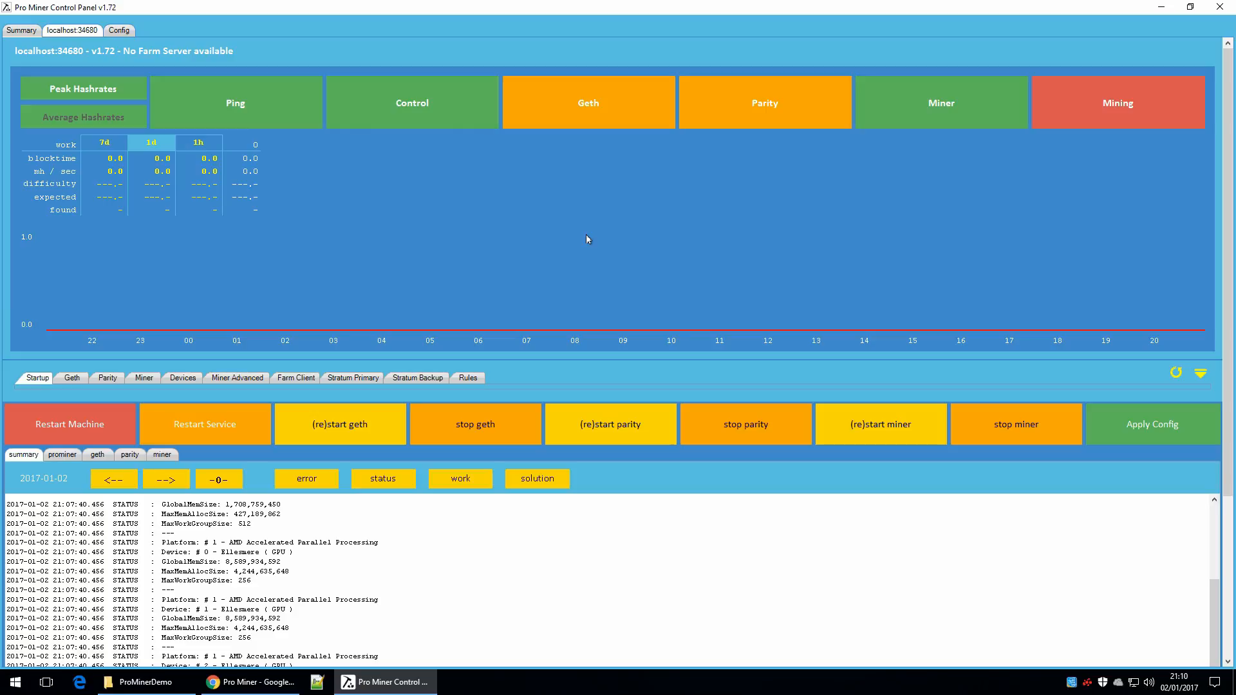